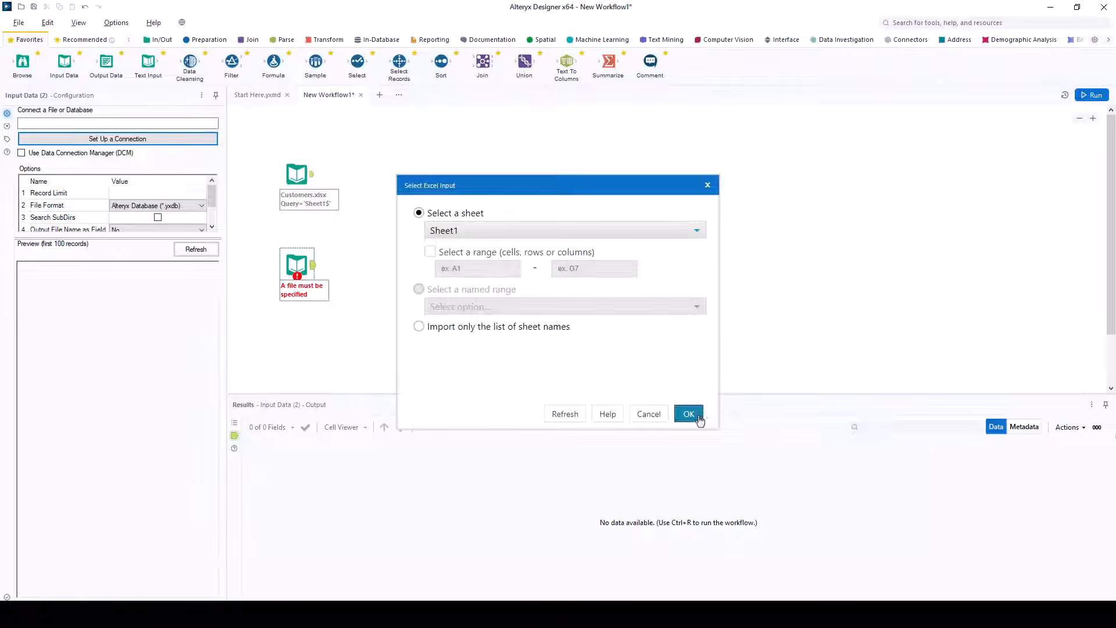
# Step: Add Transactions.xlsx from the Datasets folder as a second input, reading Sheet1
pyautogui.click(687, 413)
pyautogui.hotkey('alt', 'Tab')
pyautogui.moveTo(637, 314); pyautogui.dragTo(407, 262)
pyautogui.click(688, 414)
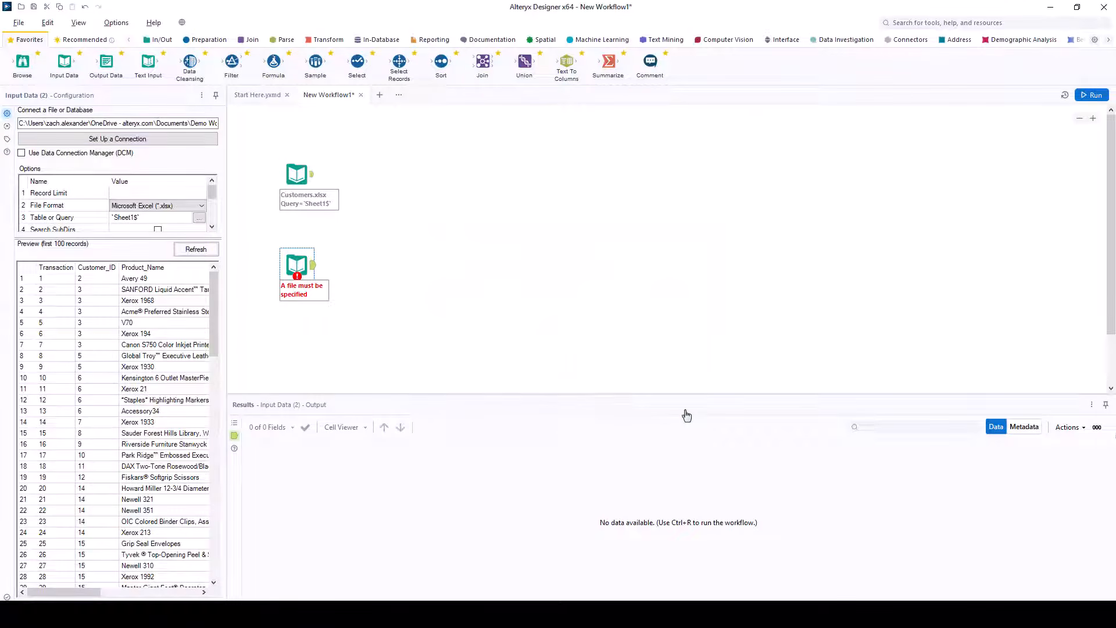
pyautogui.click(687, 413)
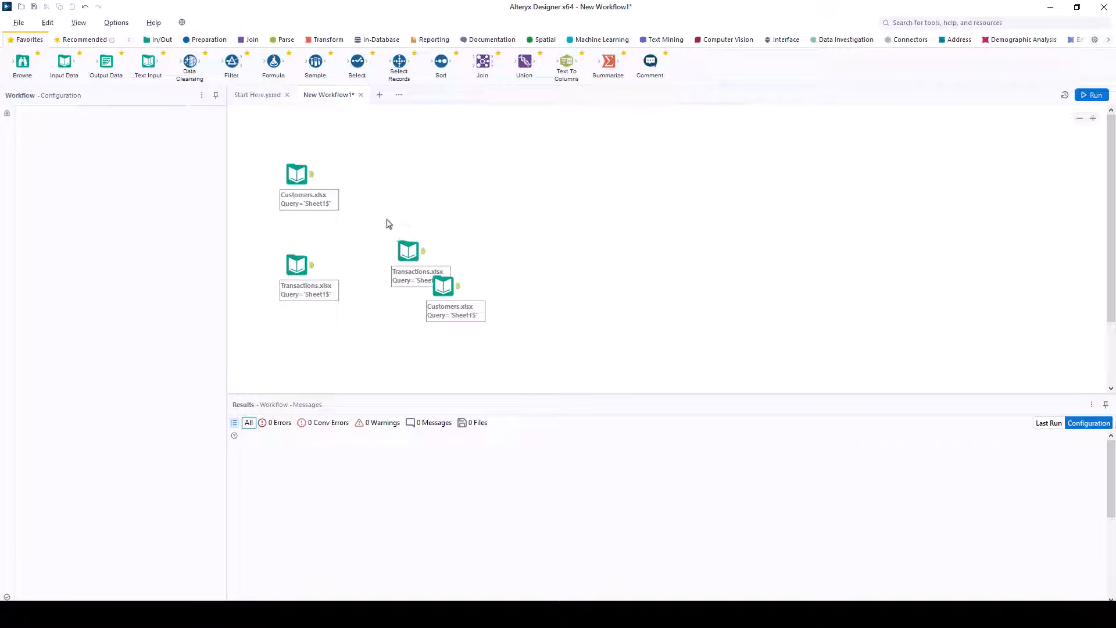
# Step: Delete the two overlapping duplicate input tools and run the workflow
pyautogui.moveTo(387, 225); pyautogui.dragTo(493, 334)
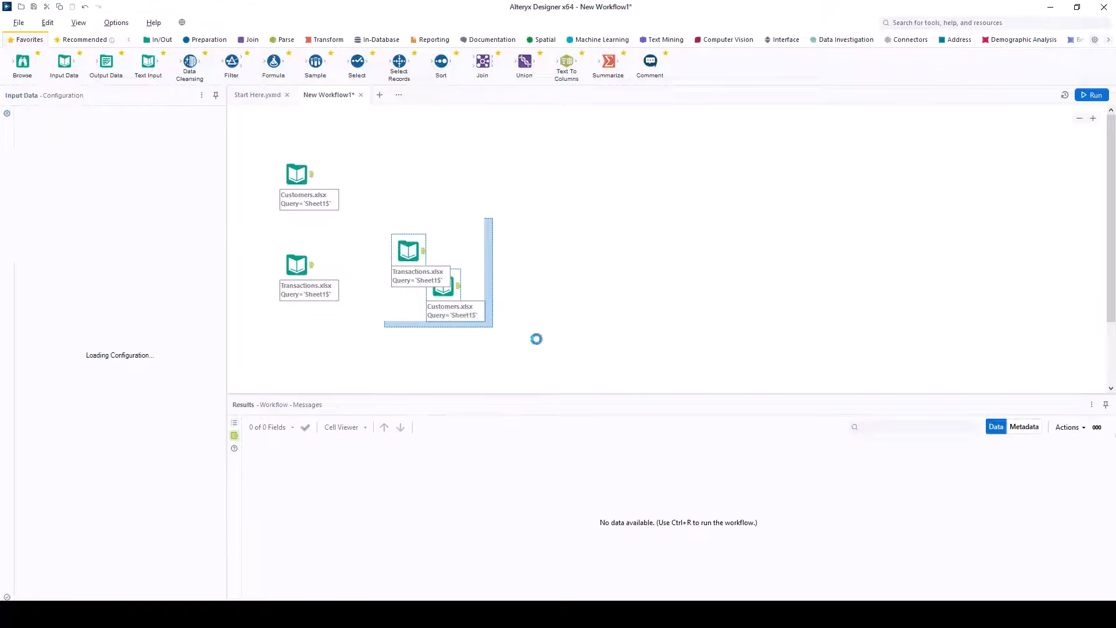
pyautogui.press('Delete')
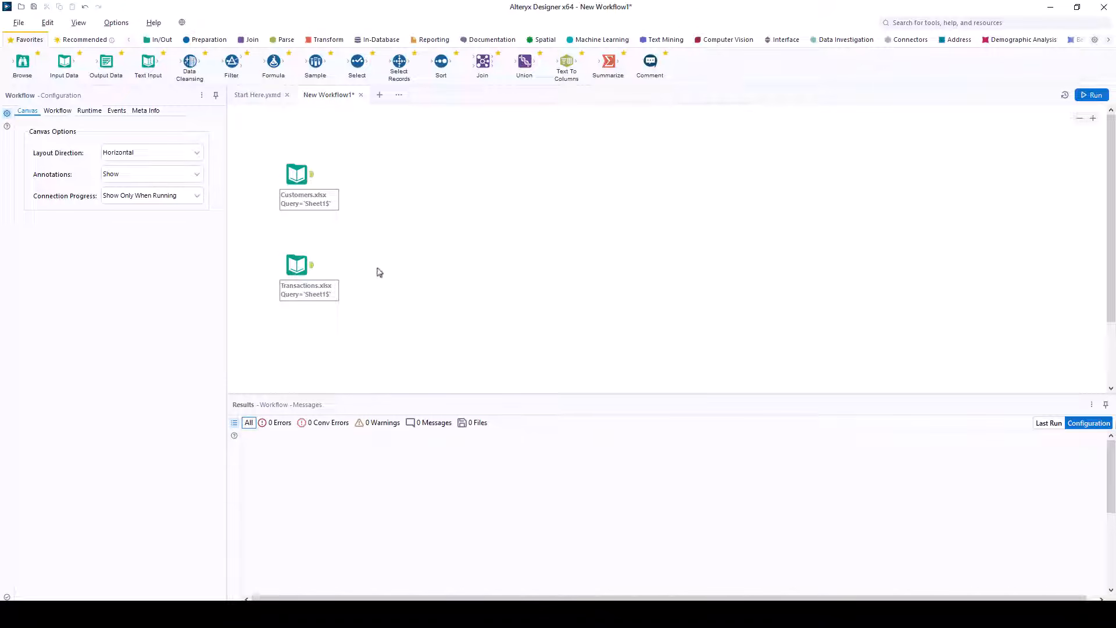
pyautogui.click(1091, 95)
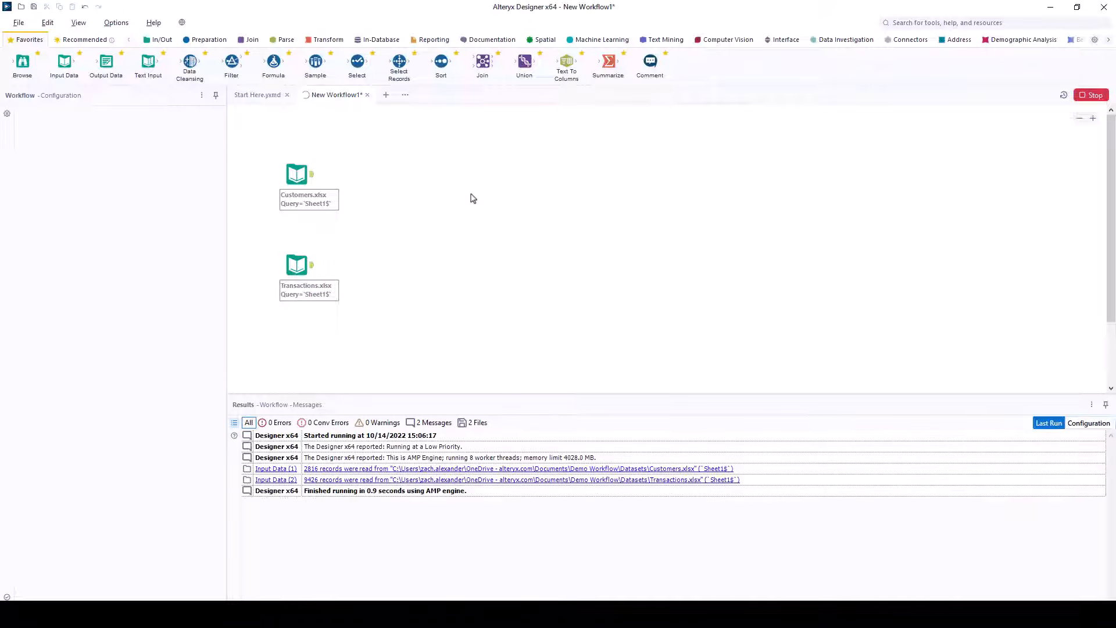
# Step: Show the Customers.xlsx output (16 fields, 2,816 records) and check the CustomerSegment quality bar
pyautogui.click(311, 178)
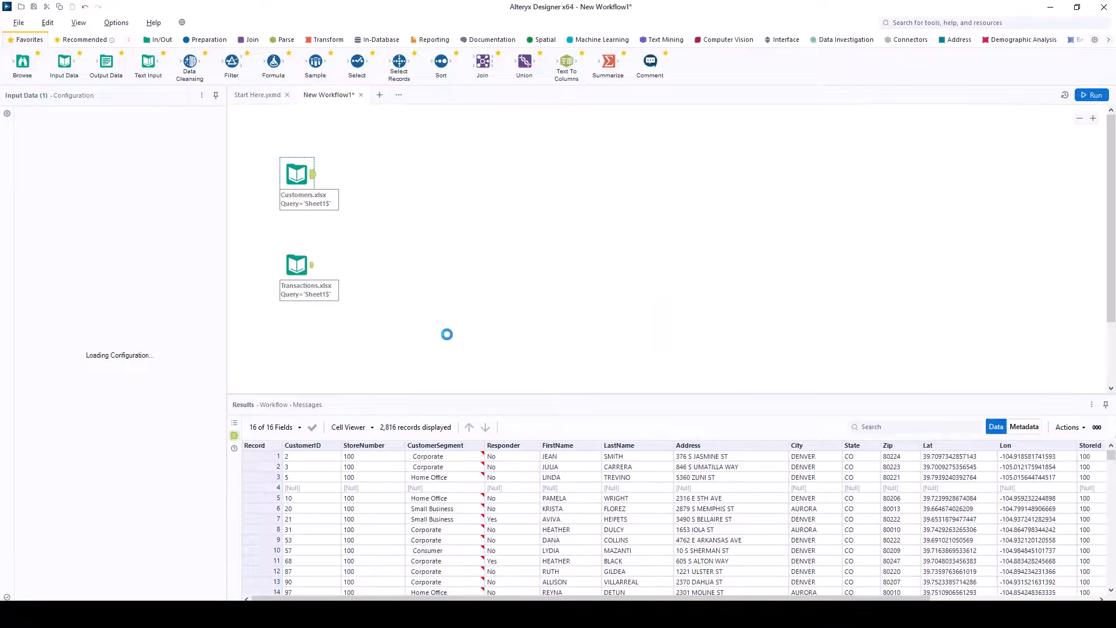
pyautogui.moveTo(470, 445)
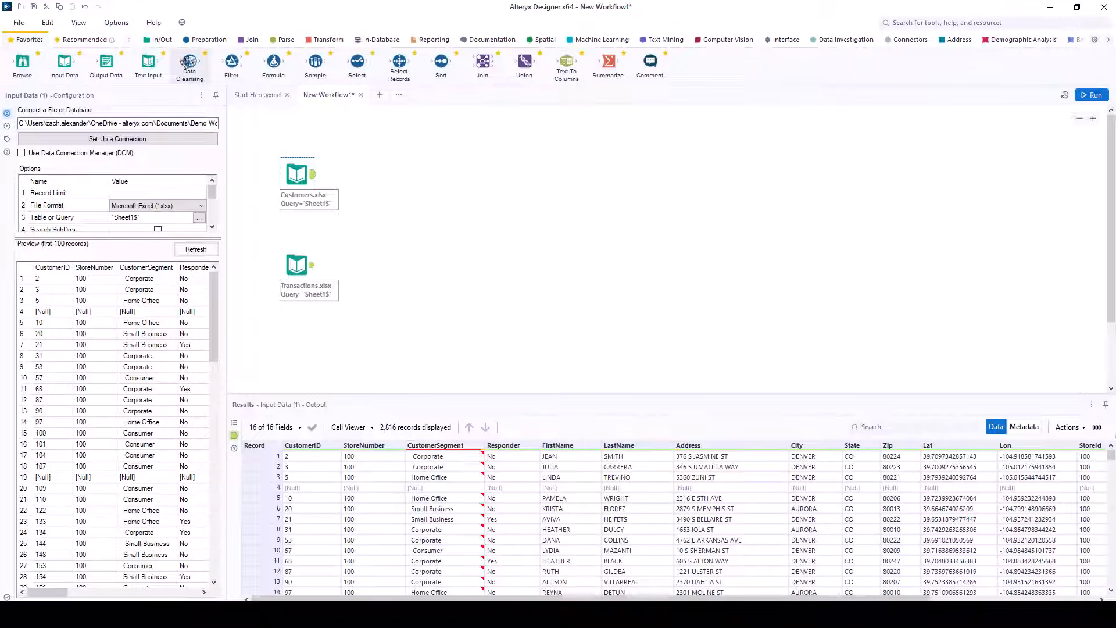
# Step: Add a Data Cleansing tool after Customers.xlsx that removes null rows and null columns
pyautogui.moveTo(189, 61); pyautogui.dragTo(381, 174)
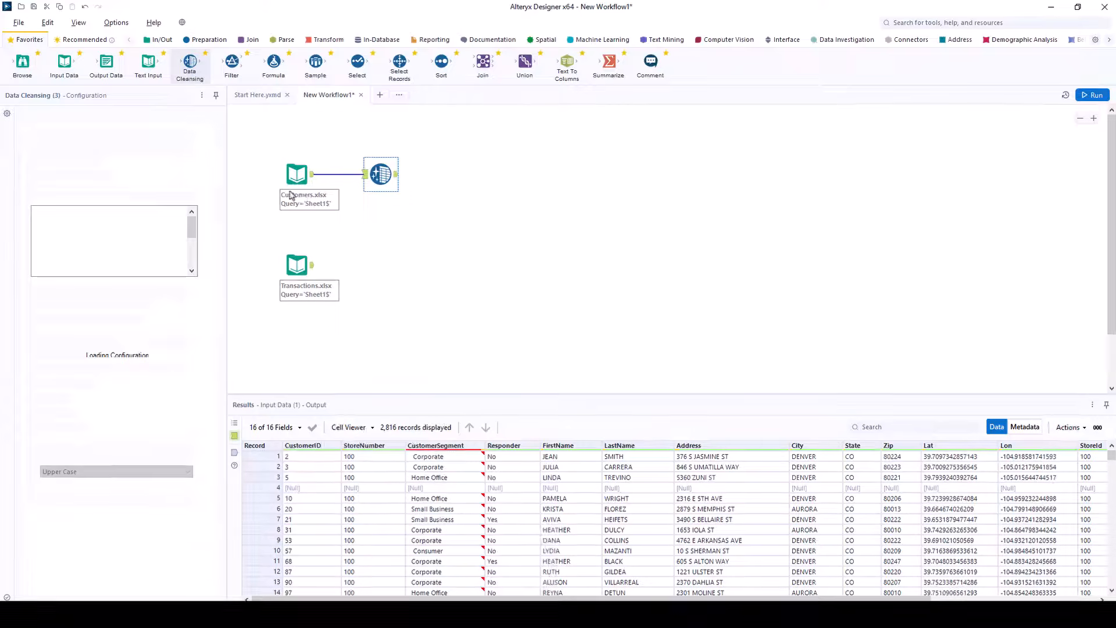
pyautogui.click(58, 167)
pyautogui.click(58, 188)
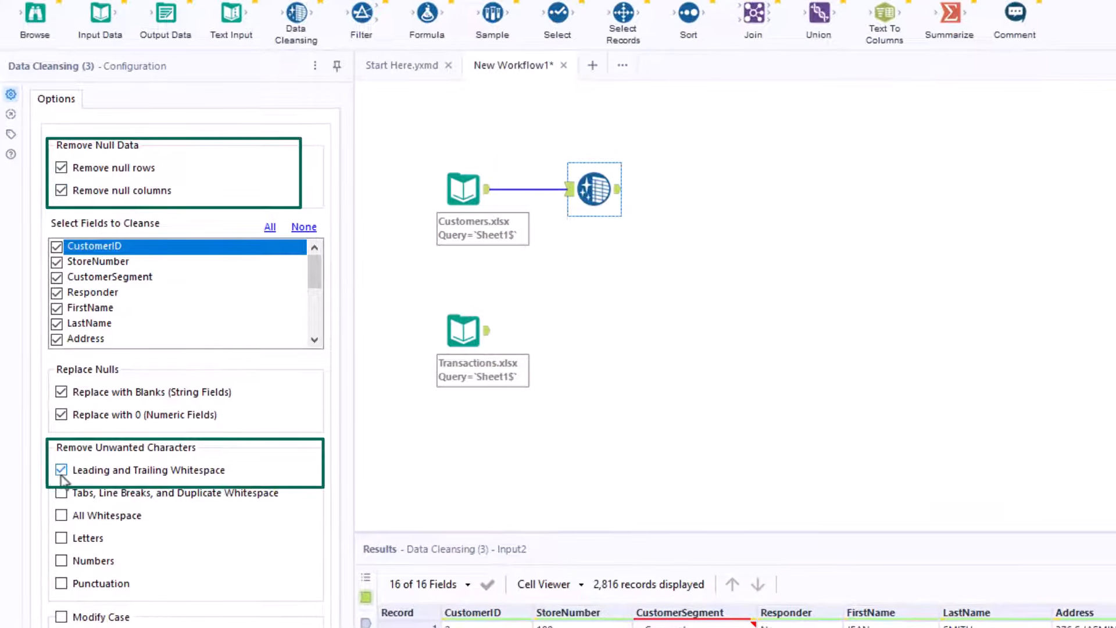
# Step: Run the workflow and view the cleansed output's 2,678 records
pyautogui.click(1090, 116)
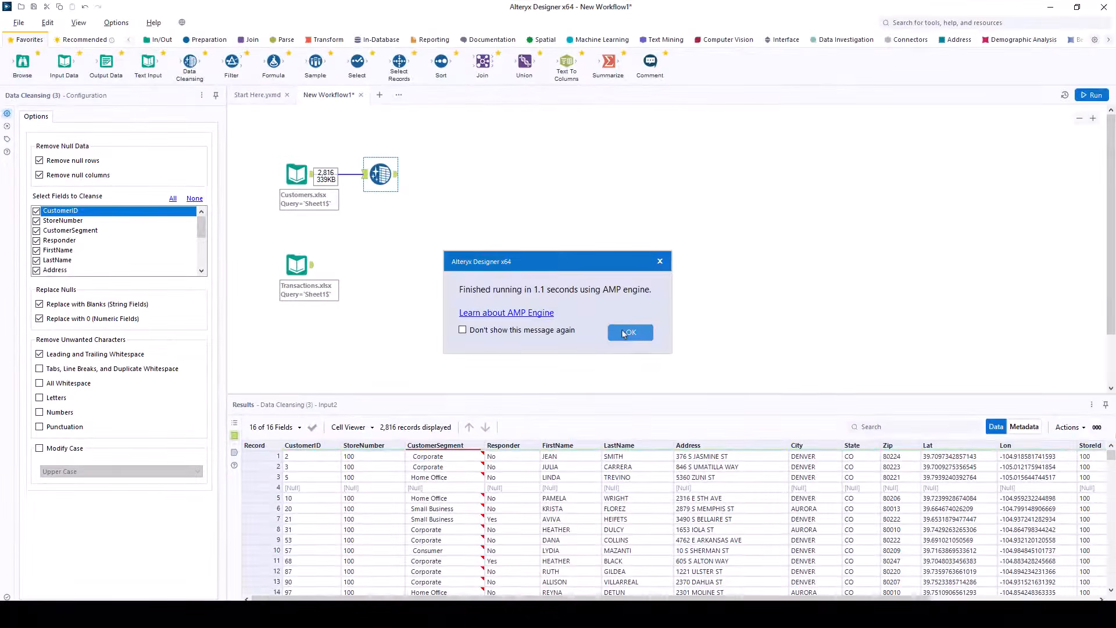
pyautogui.click(629, 332)
pyautogui.click(396, 174)
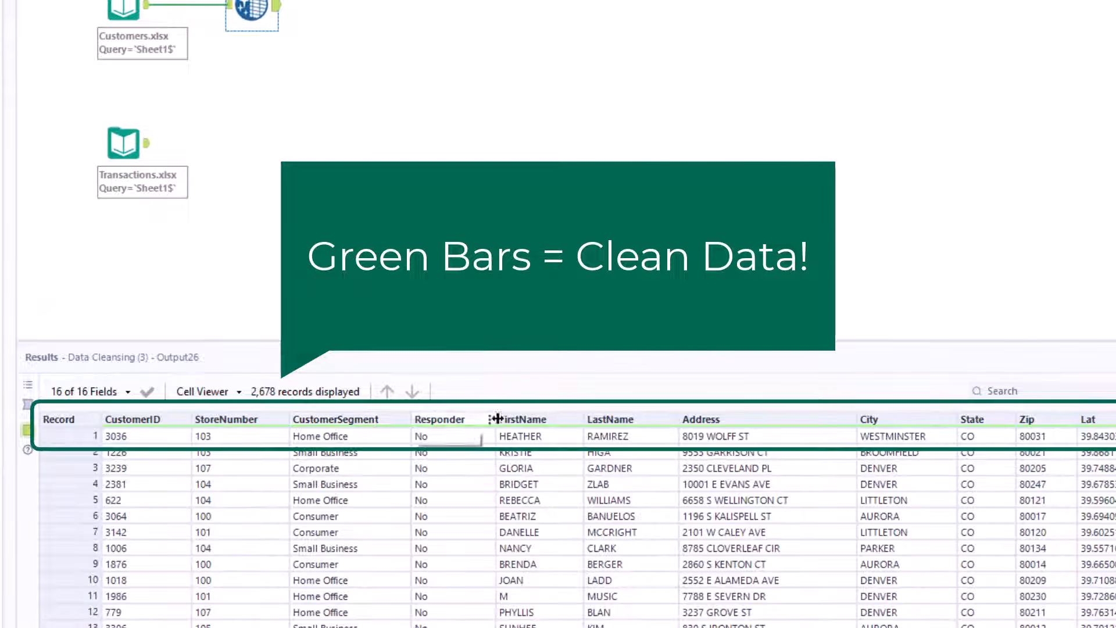
pyautogui.moveTo(518, 420)
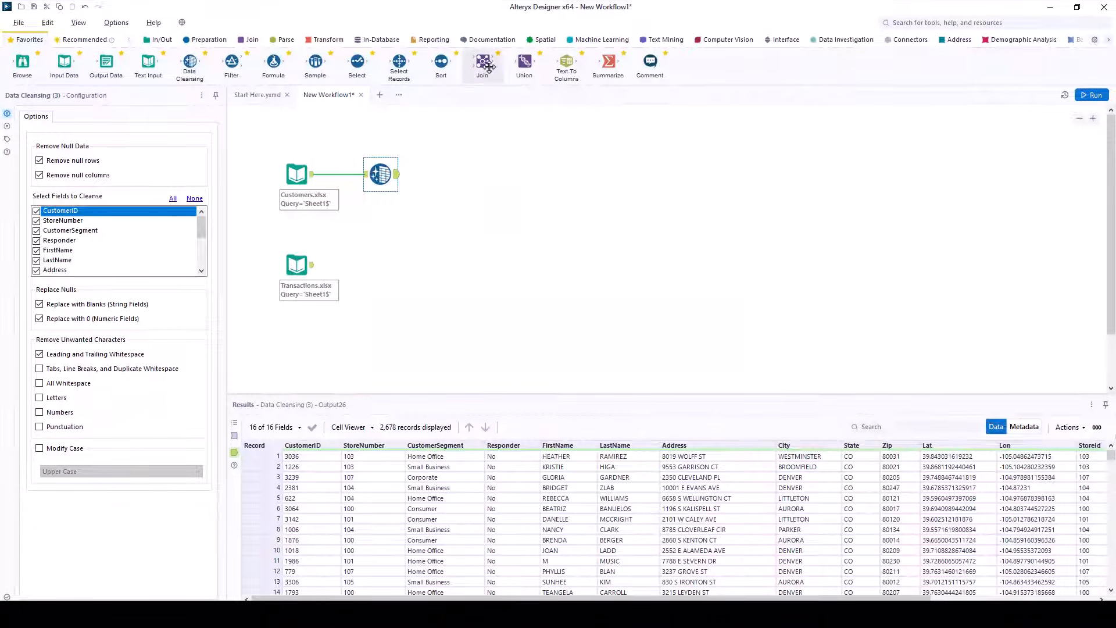
# Step: Join cleansed Customers (left) with Transactions.xlsx (right) on CustomerID = Customer_ID
pyautogui.moveTo(486, 66); pyautogui.dragTo(474, 181)
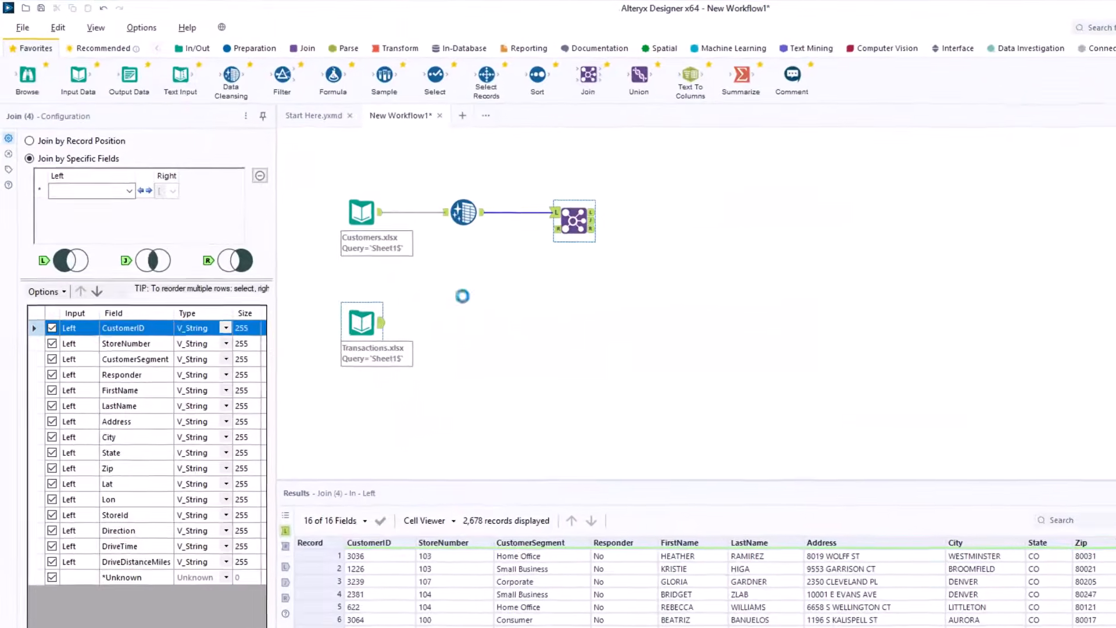
pyautogui.moveTo(381, 322); pyautogui.dragTo(557, 228)
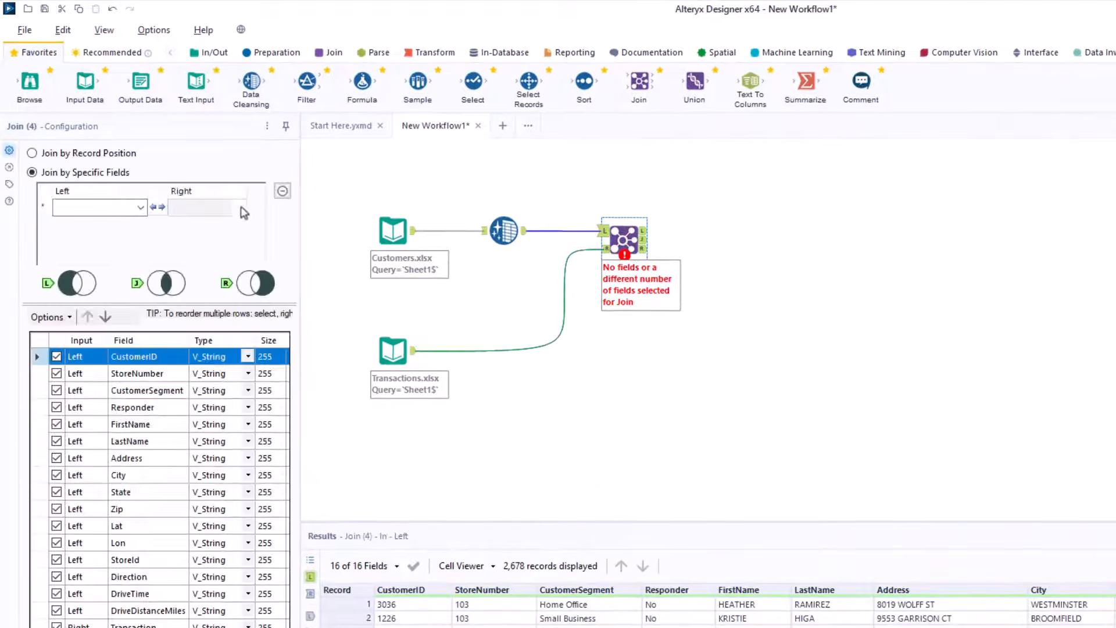
pyautogui.click(141, 207)
pyautogui.click(87, 219)
pyautogui.click(240, 207)
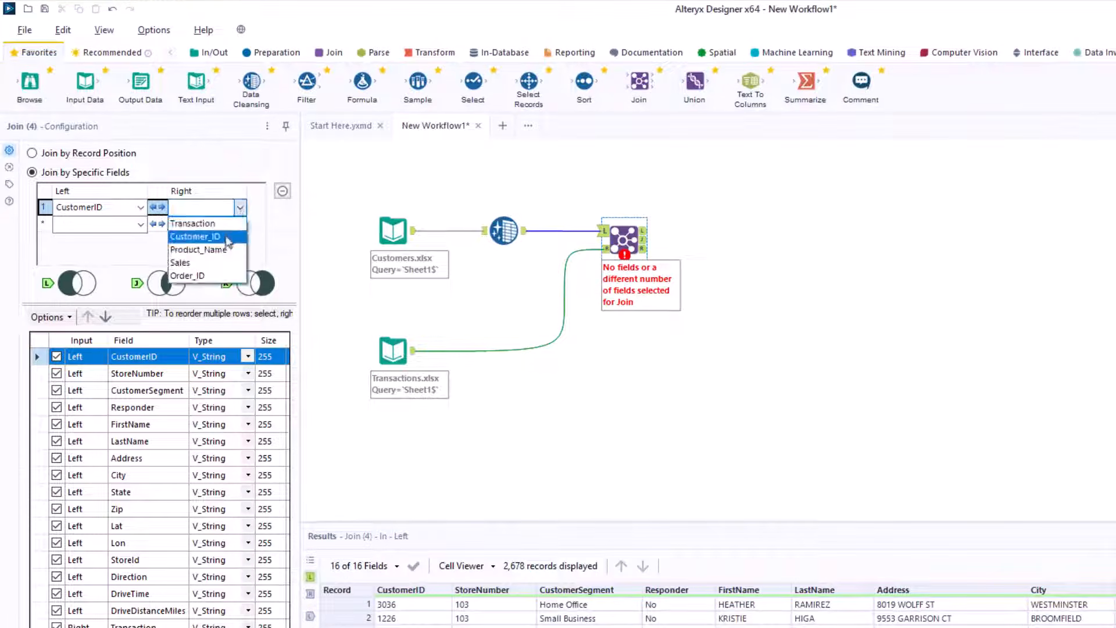
pyautogui.click(225, 238)
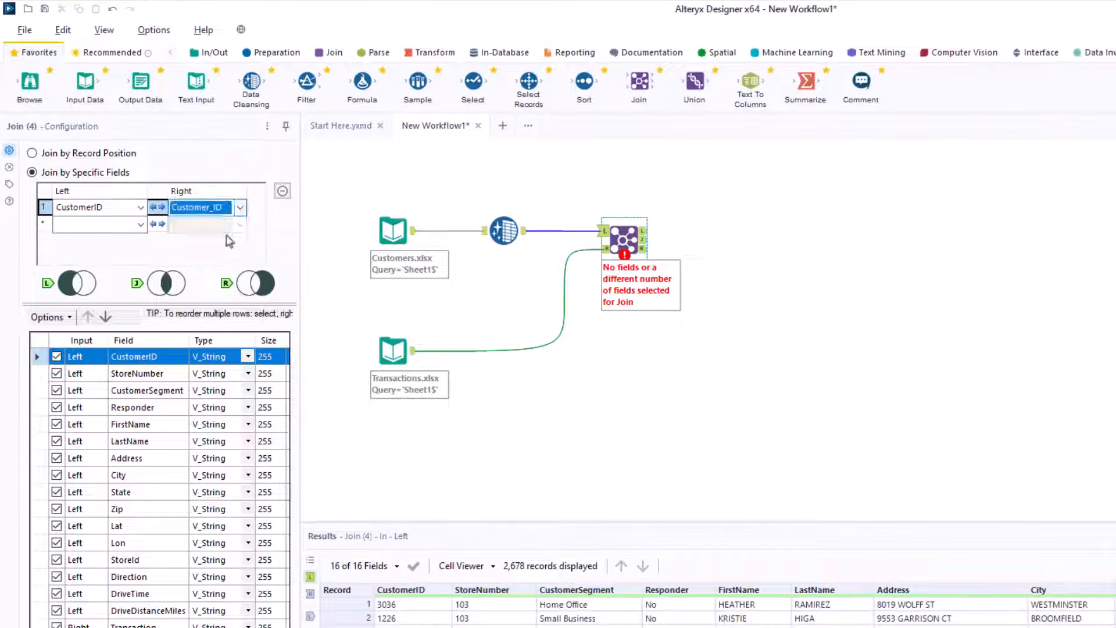
# Step: Keep only CustomerID, StoreNumber, FirstName, LastName and Sales in the join output, then run
pyautogui.click(60, 317)
pyautogui.moveTo(93, 355)
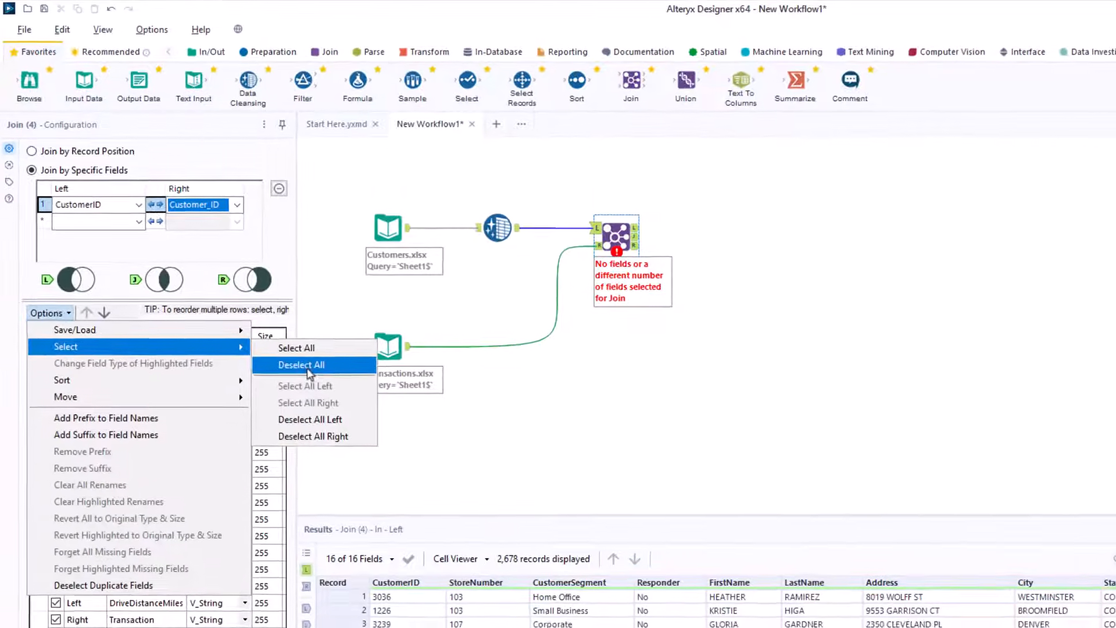
pyautogui.click(308, 365)
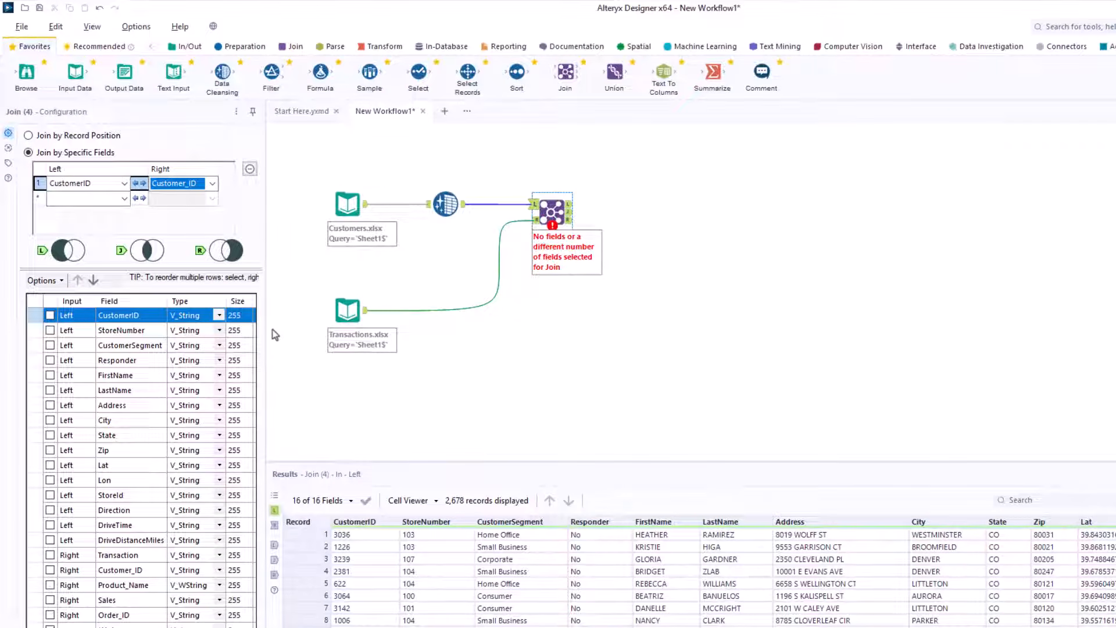
pyautogui.click(50, 315)
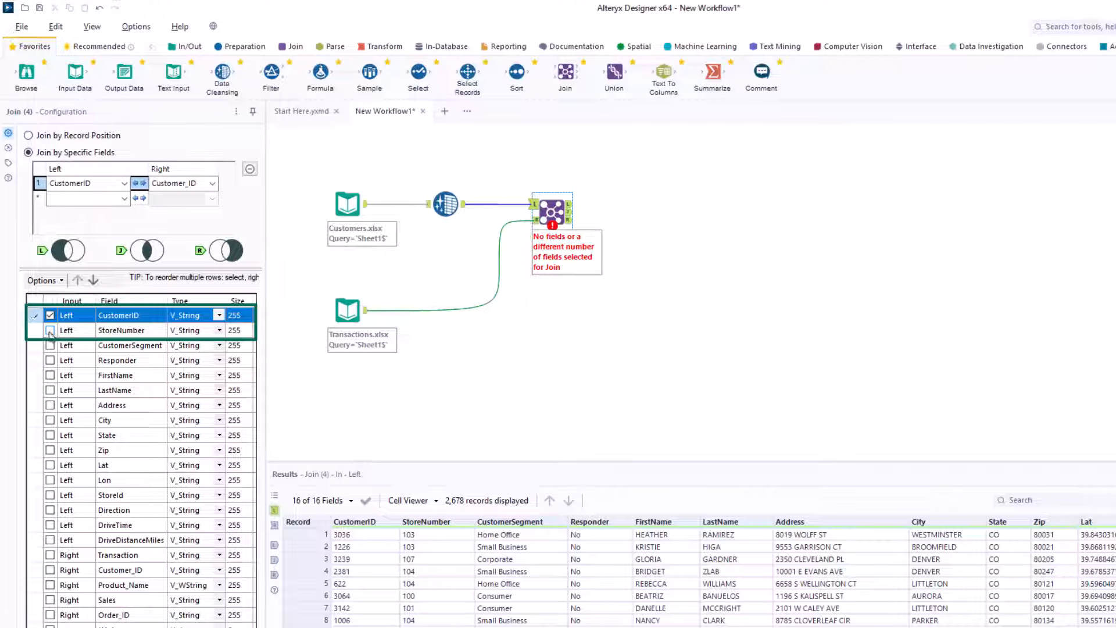
pyautogui.click(50, 330)
pyautogui.click(50, 374)
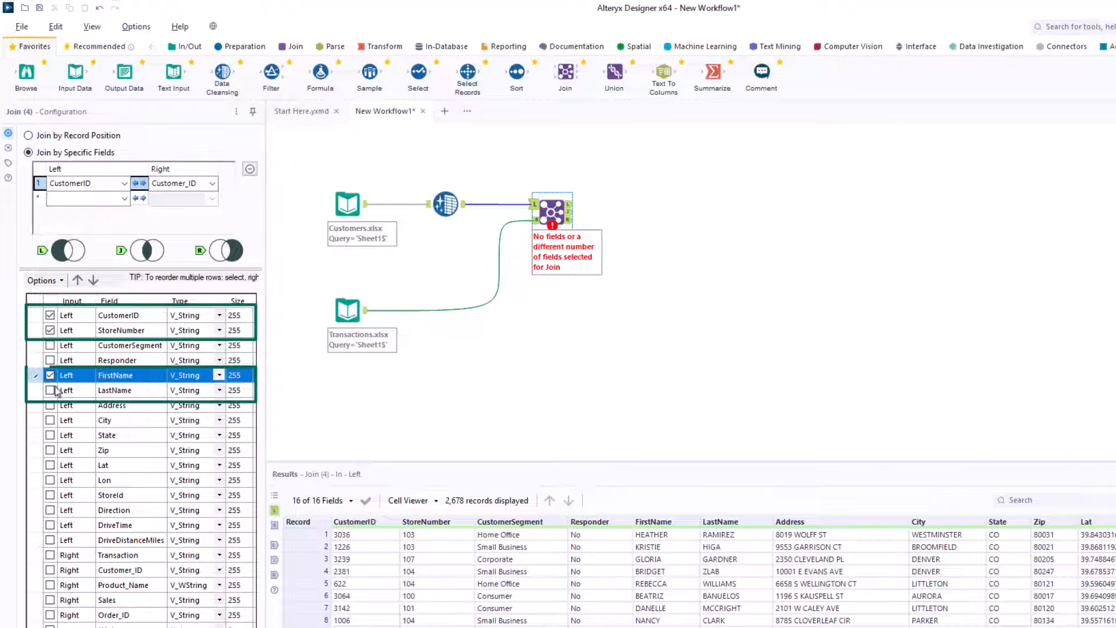
pyautogui.click(50, 390)
pyautogui.click(50, 600)
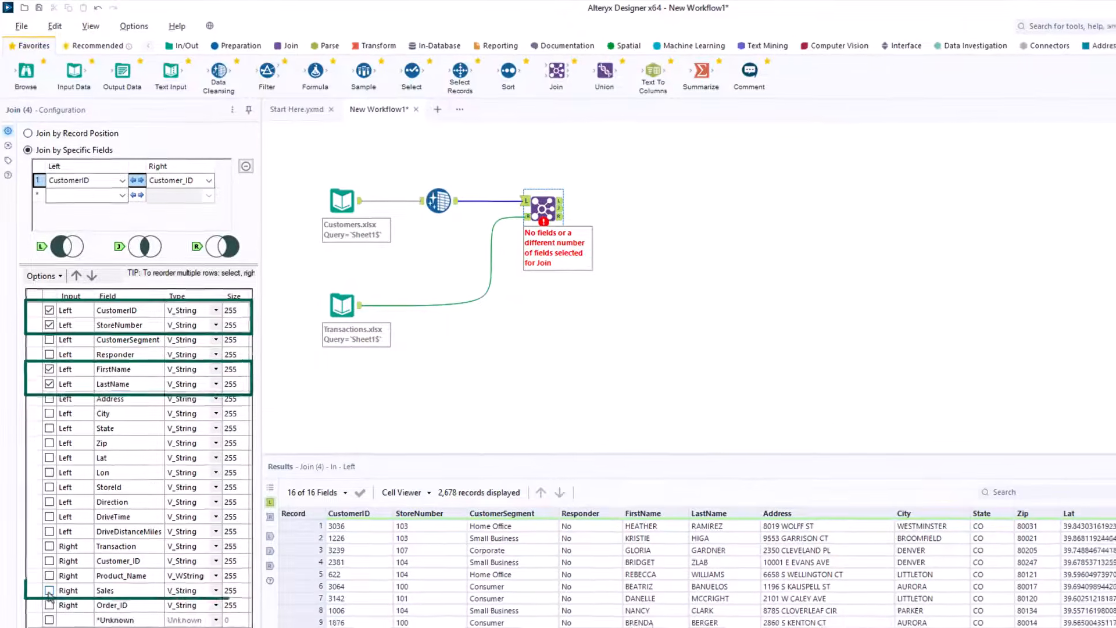
pyautogui.hotkey('ctrl', 'r')
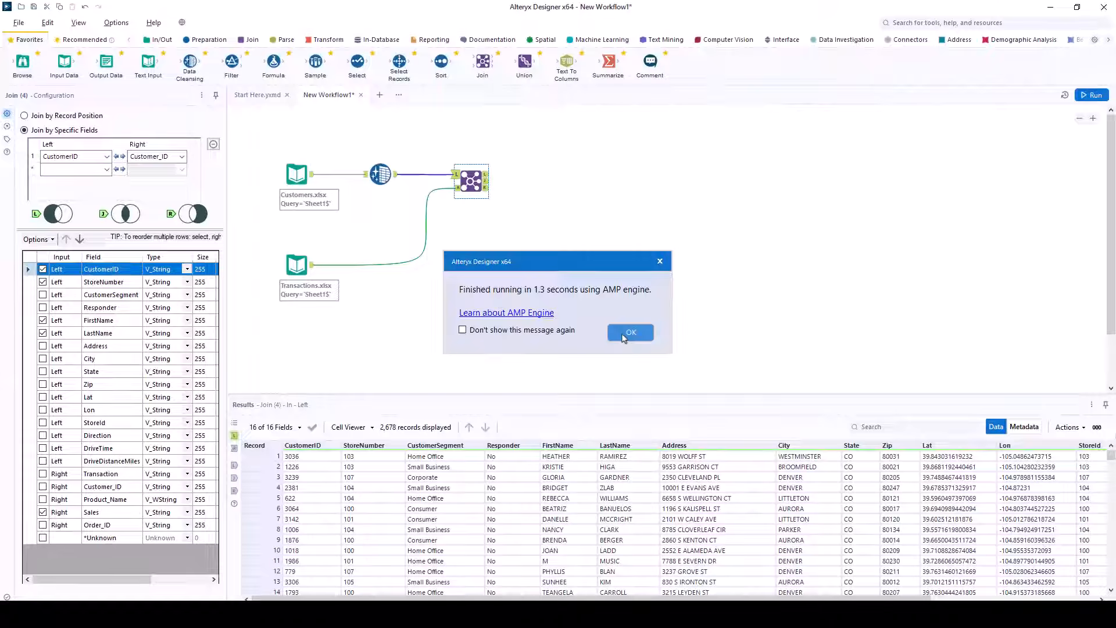
# Step: Preview the Join's L, R and J outputs, ending on the 9,343 joined records
pyautogui.click(630, 333)
pyautogui.click(489, 182)
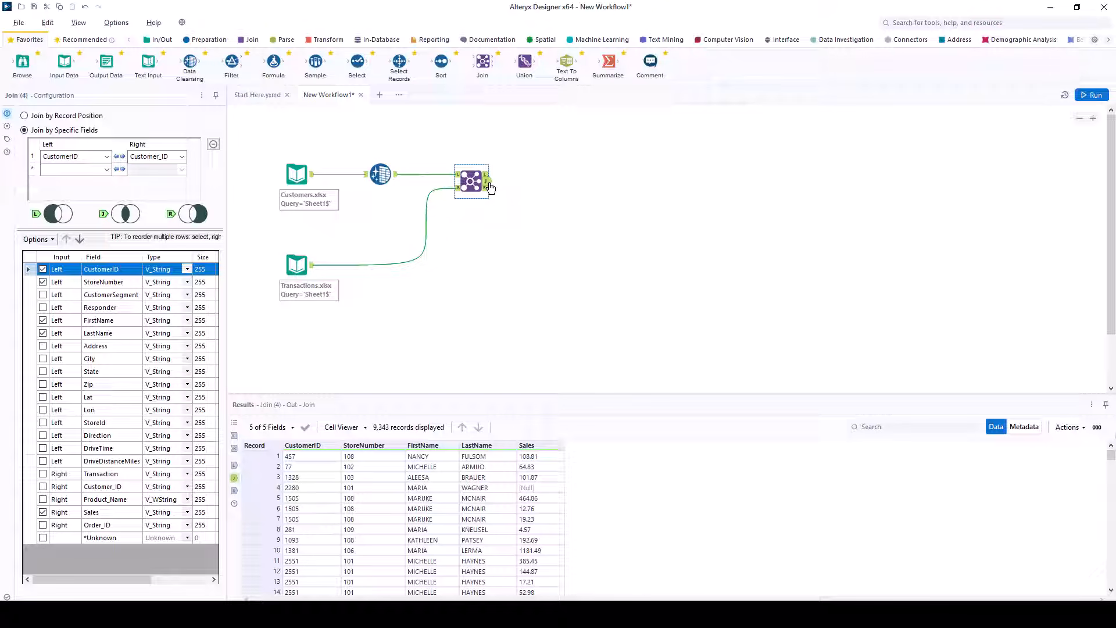
pyautogui.click(486, 188)
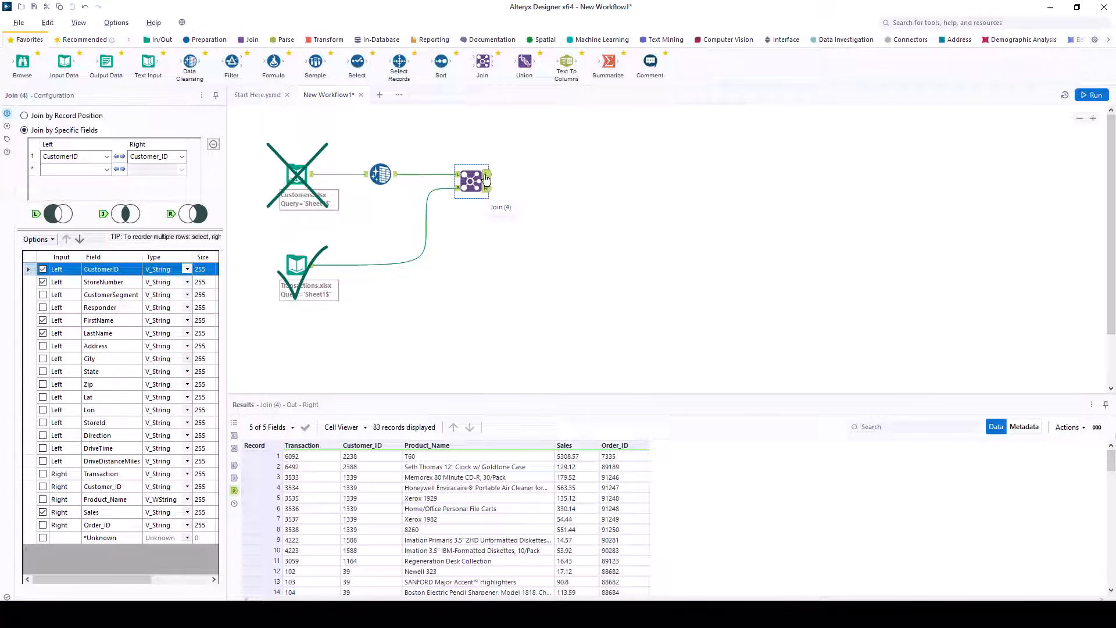
pyautogui.click(486, 175)
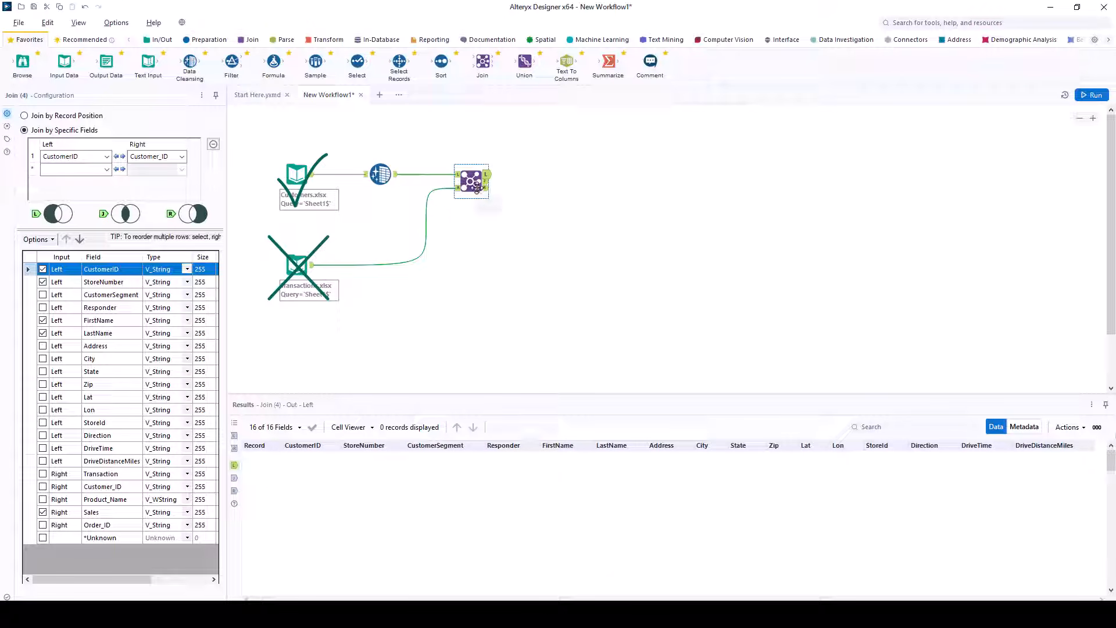
pyautogui.click(487, 182)
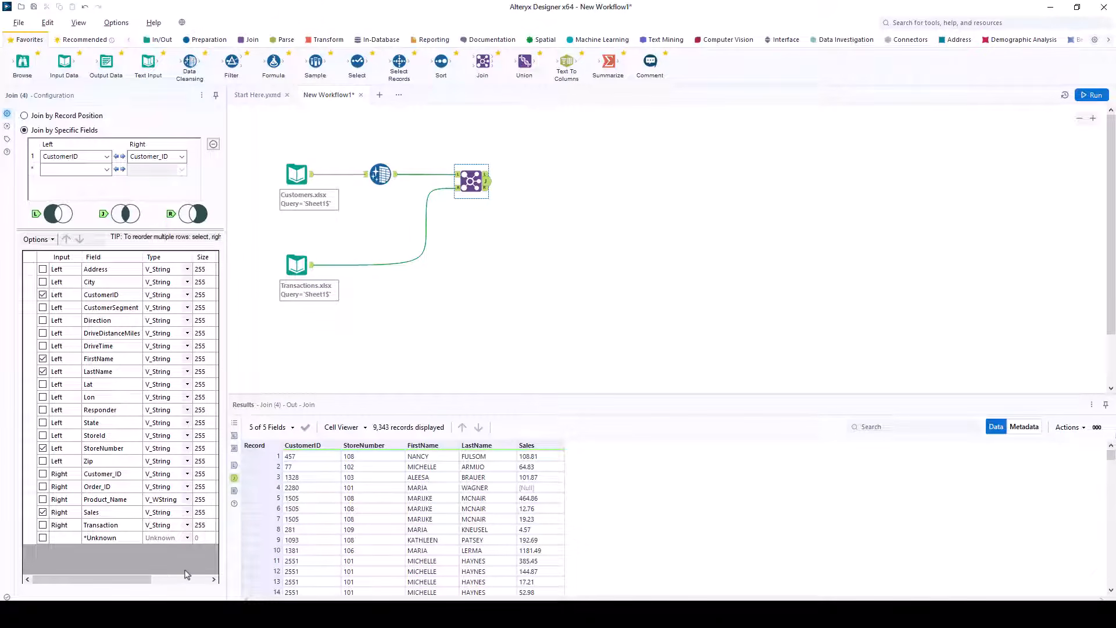
# Step: Open the Sales field's type list in the Join, then close it unchanged
pyautogui.click(188, 513)
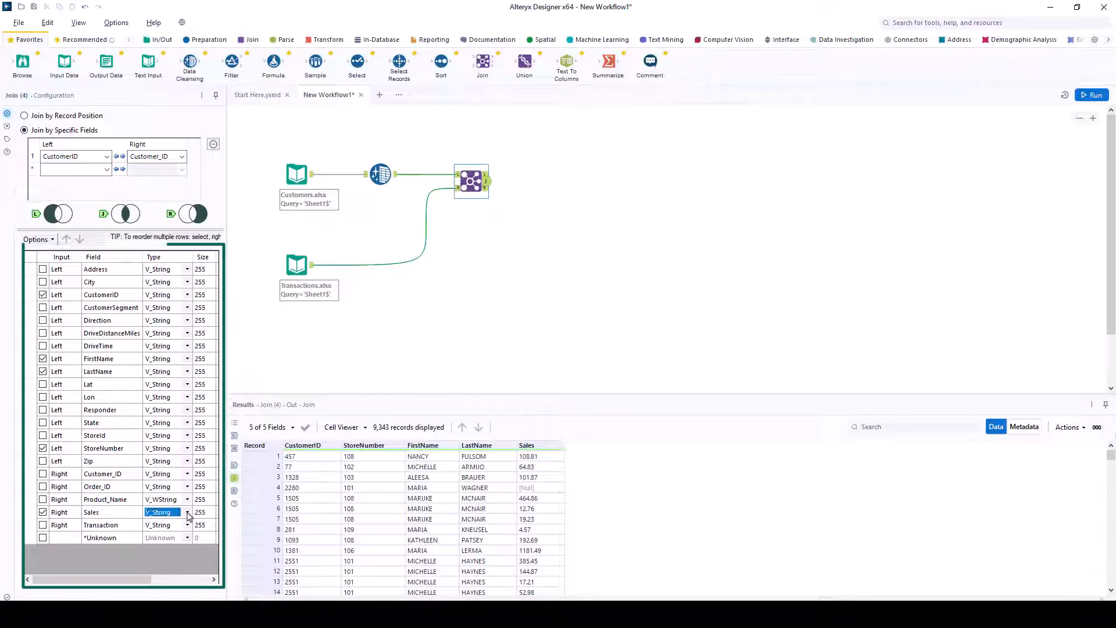
pyautogui.click(187, 513)
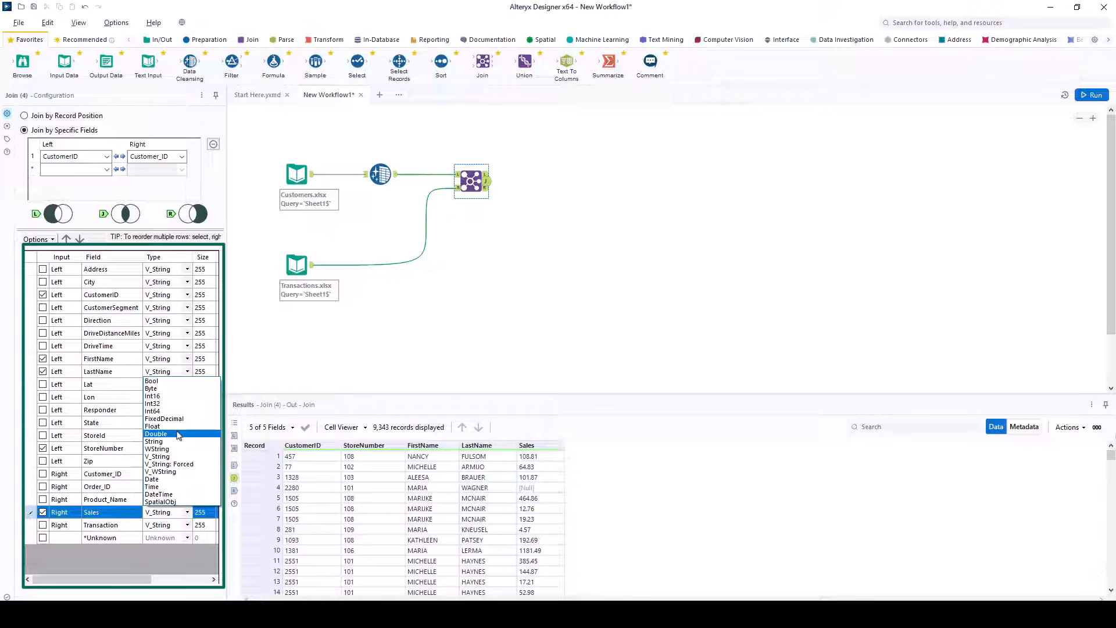
pyautogui.click(359, 68)
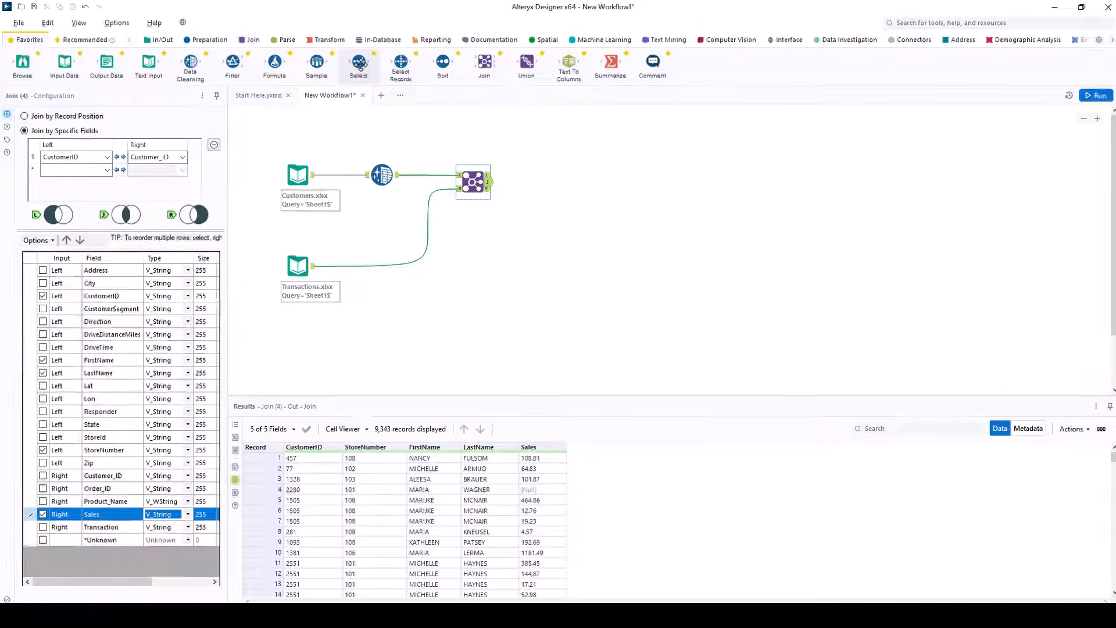
# Step: Add a Select tool after the Join and change Sales from V_String to Double
pyautogui.moveTo(457, 81); pyautogui.dragTo(694, 250)
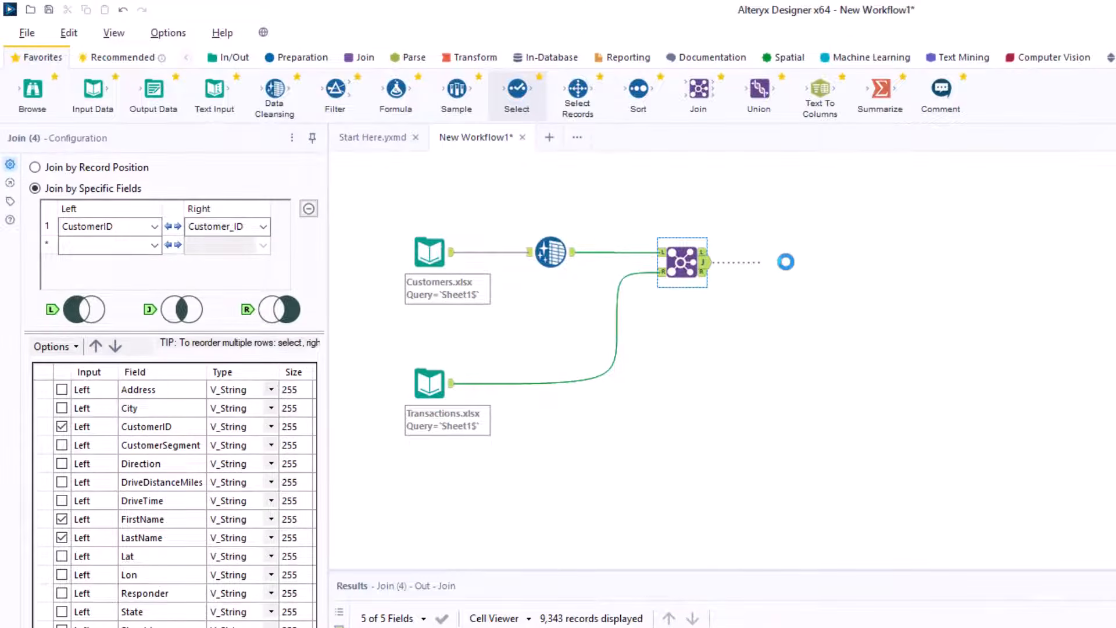
pyautogui.moveTo(784, 283); pyautogui.dragTo(784, 283)
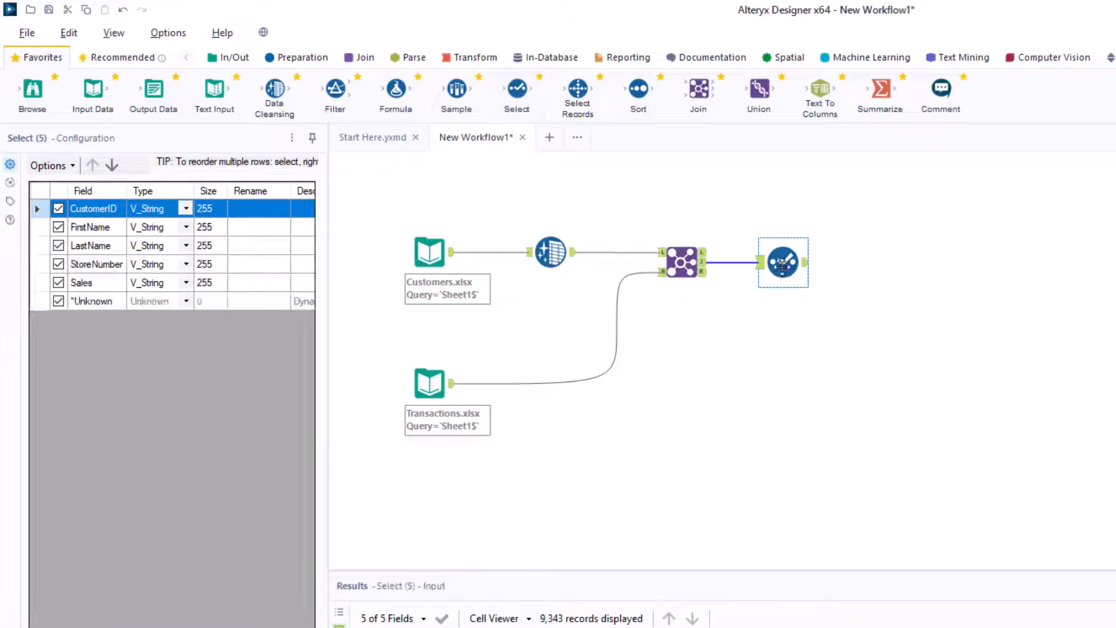
pyautogui.click(188, 283)
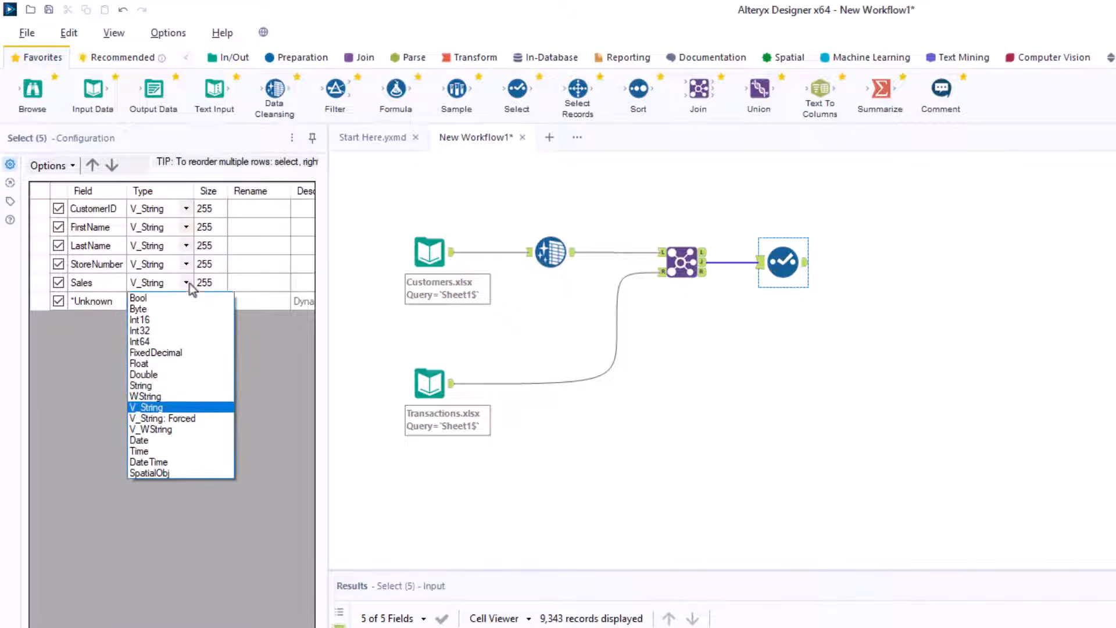
pyautogui.click(159, 374)
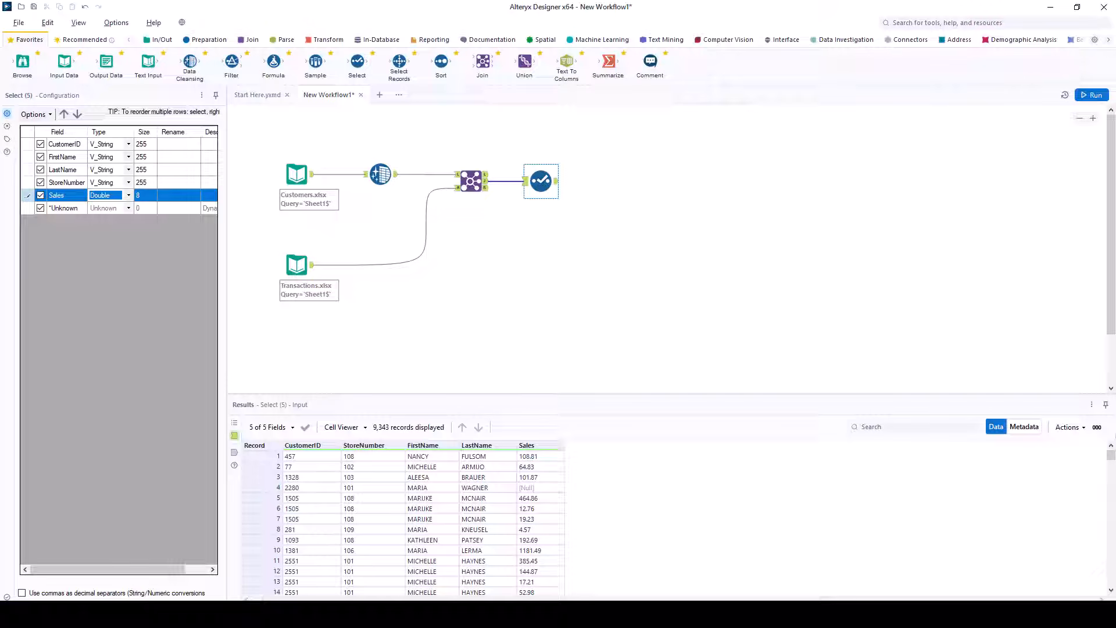
# Step: Add a Summarize tool after Select, grouping by CustomerID and summing Sales as Total Spend
pyautogui.moveTo(608, 60); pyautogui.dragTo(610, 181)
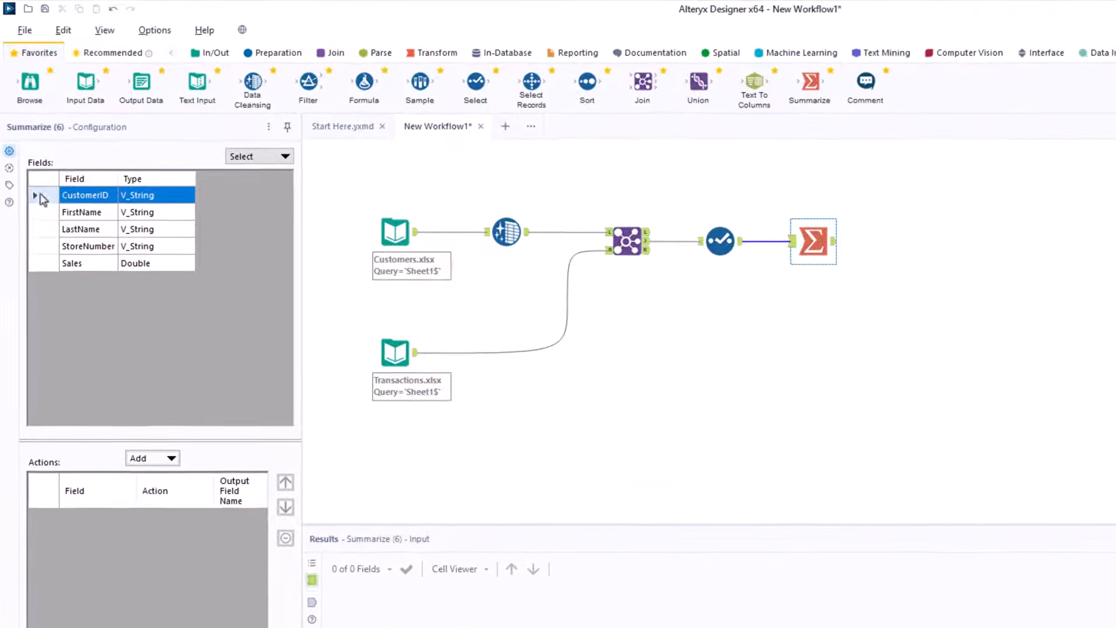
pyautogui.click(170, 459)
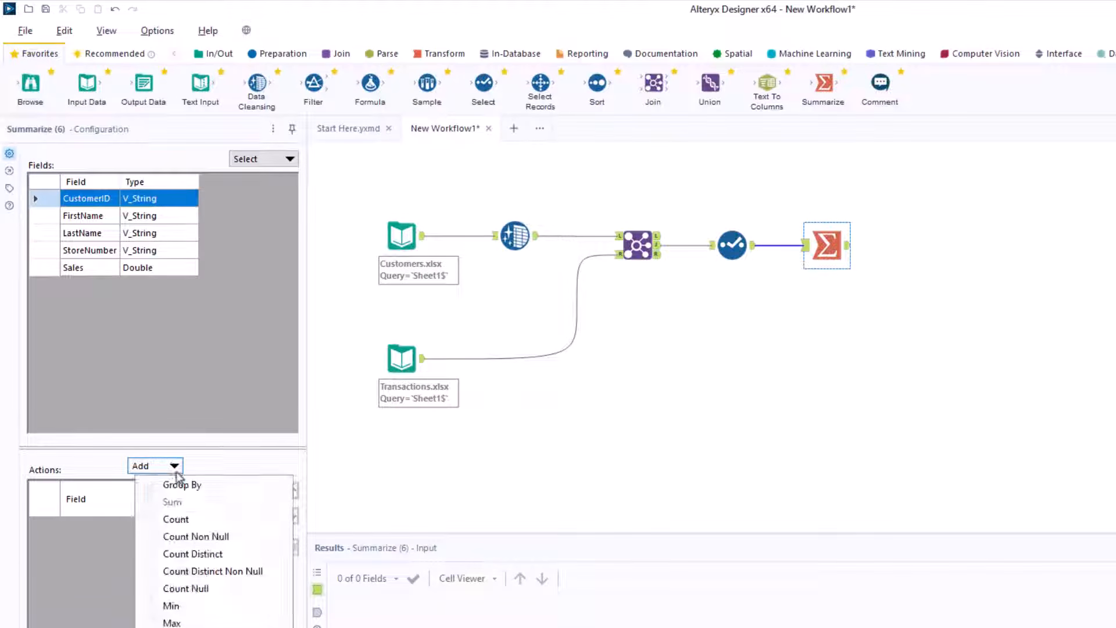
pyautogui.click(180, 484)
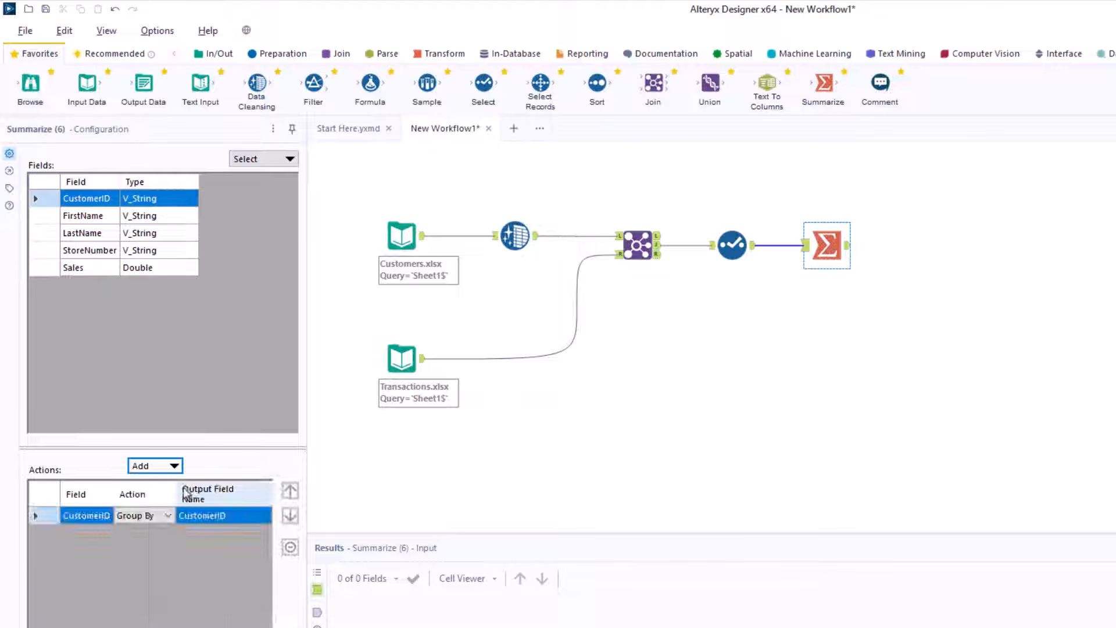
pyautogui.click(45, 269)
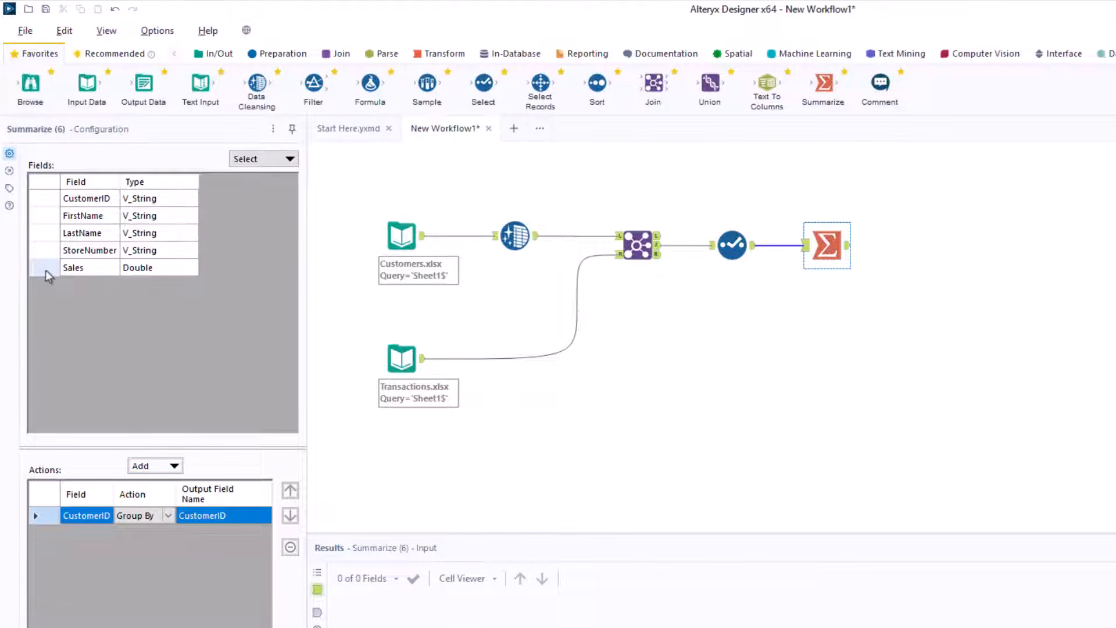
pyautogui.click(169, 466)
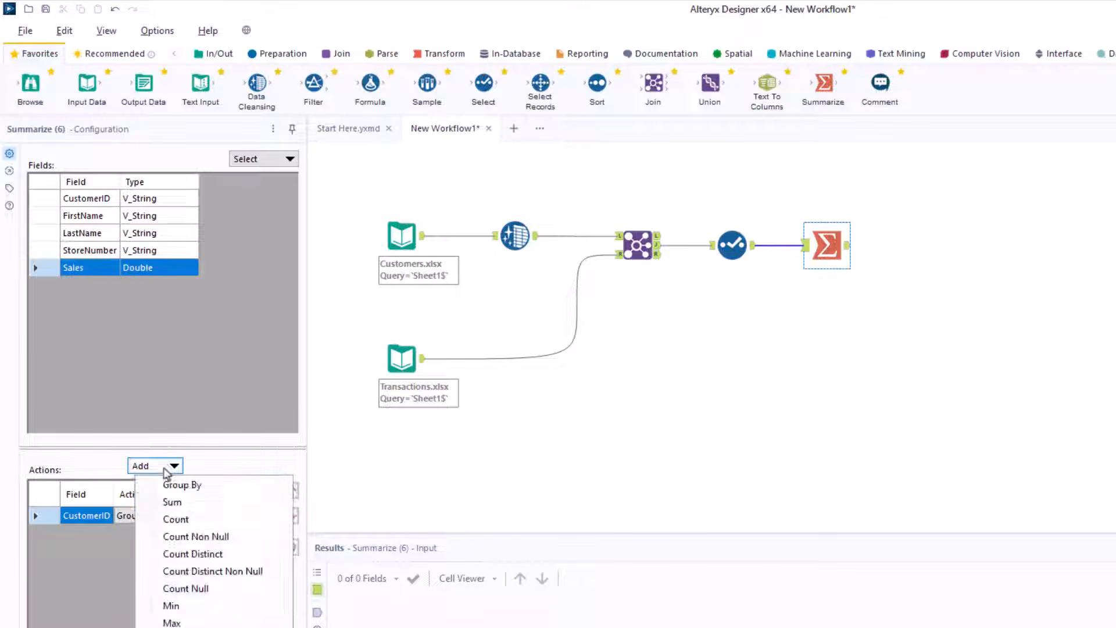
pyautogui.click(177, 501)
pyautogui.click(226, 533)
pyautogui.write('Total Spend')
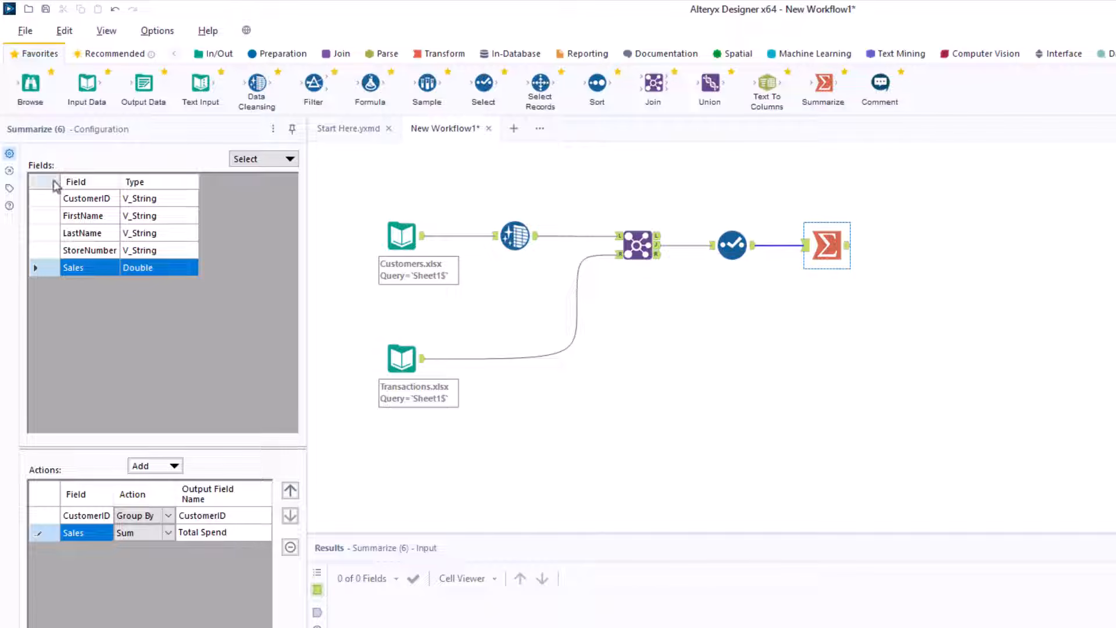
# Step: Count CustomerID and name the output Number of transactions
pyautogui.click(54, 199)
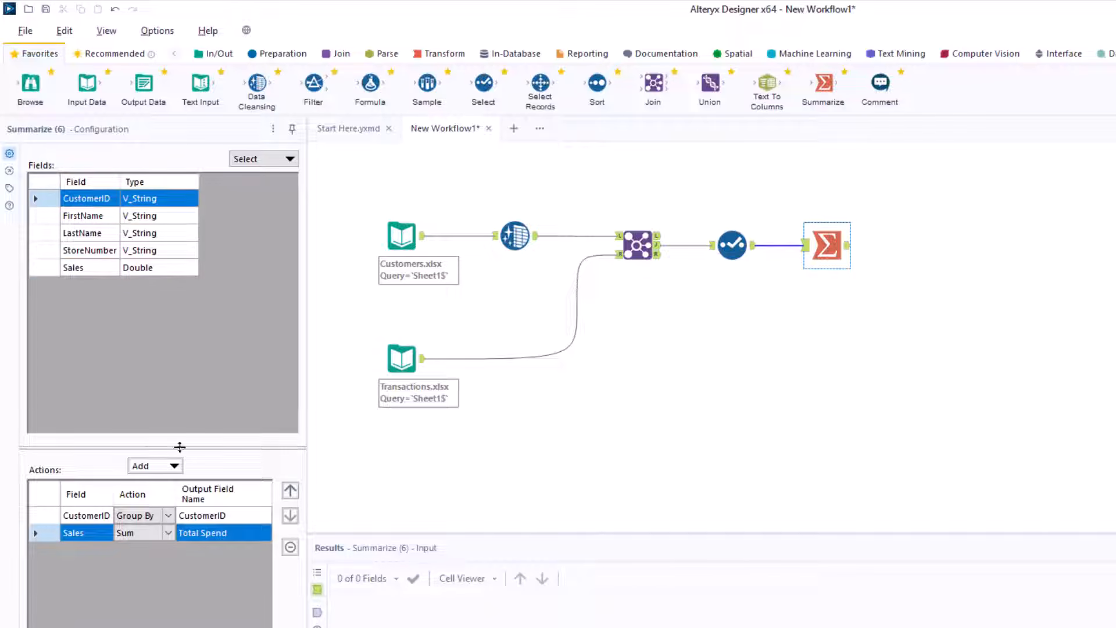
pyautogui.click(176, 464)
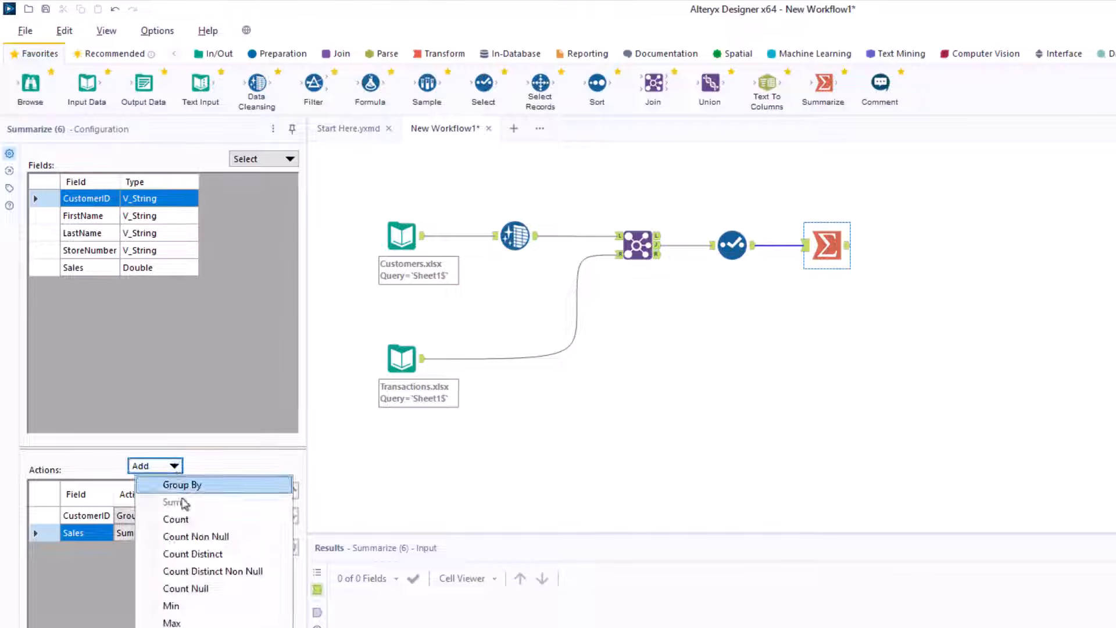
pyautogui.click(182, 520)
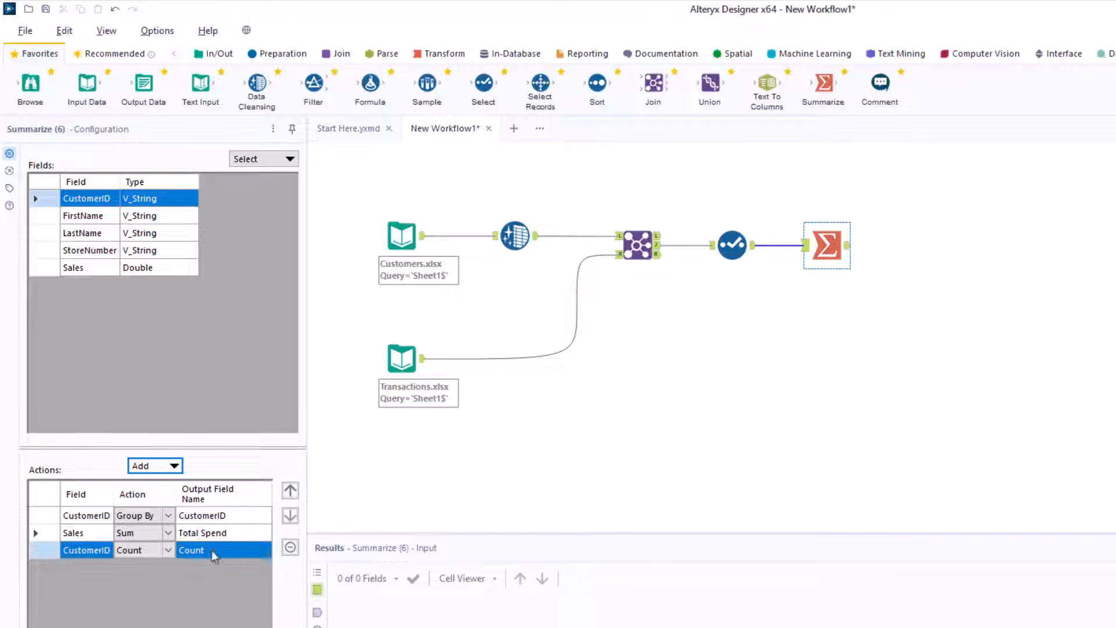
pyautogui.click(213, 552)
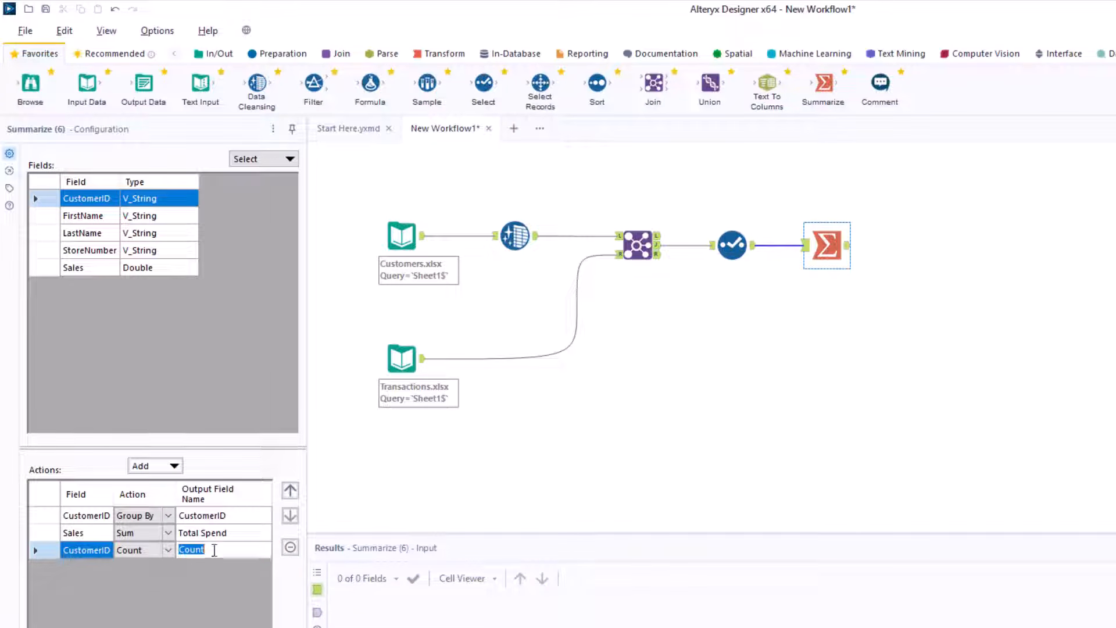
pyautogui.write('Number of transactions')
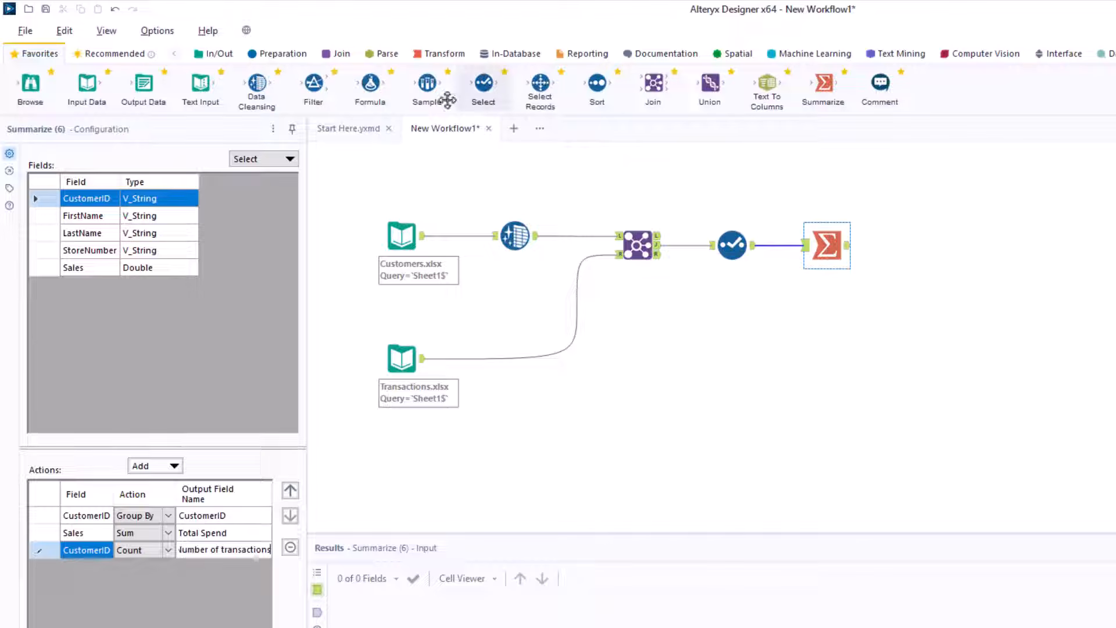
# Step: Add a Formula tool after Summarize with a new output column named Average Spend
pyautogui.moveTo(370, 82); pyautogui.dragTo(911, 245)
pyautogui.click(119, 174)
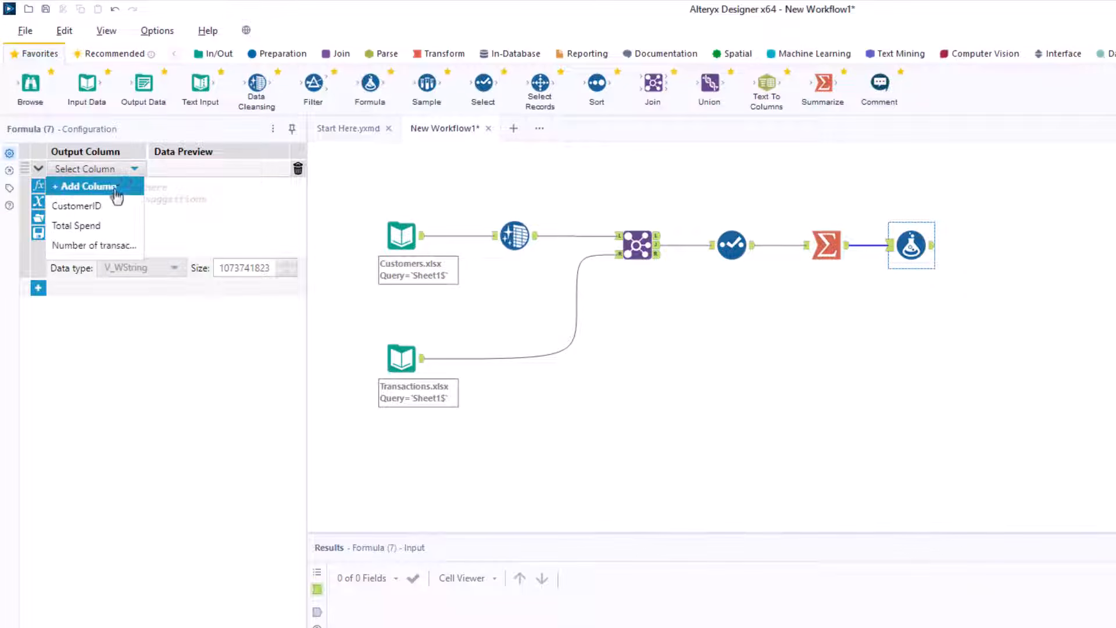
pyautogui.click(110, 186)
pyautogui.write('Average Spend')
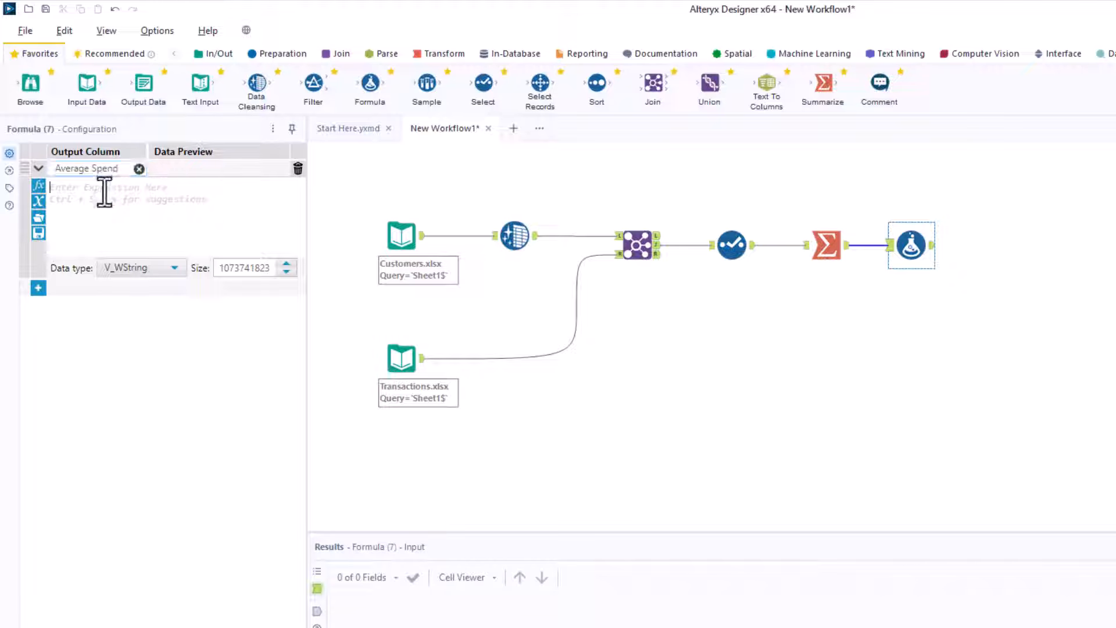
# Step: Set Average Spend to [Total Spend]/[Number of Transactions] with data type Double
pyautogui.click(103, 187)
pyautogui.write('total')
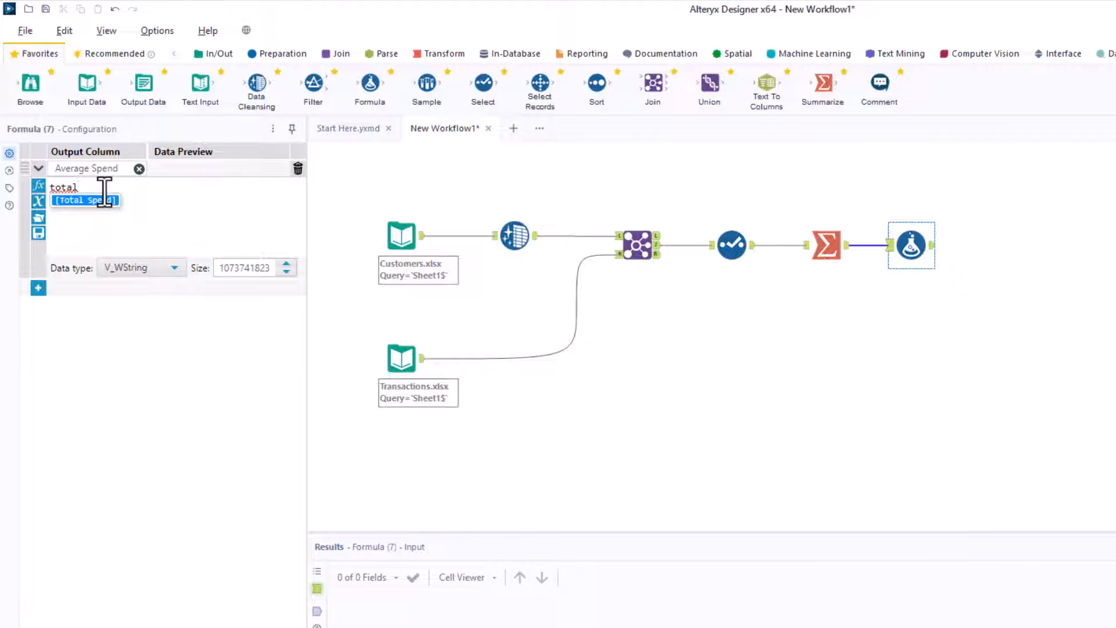
pyautogui.click(103, 202)
pyautogui.write('/')
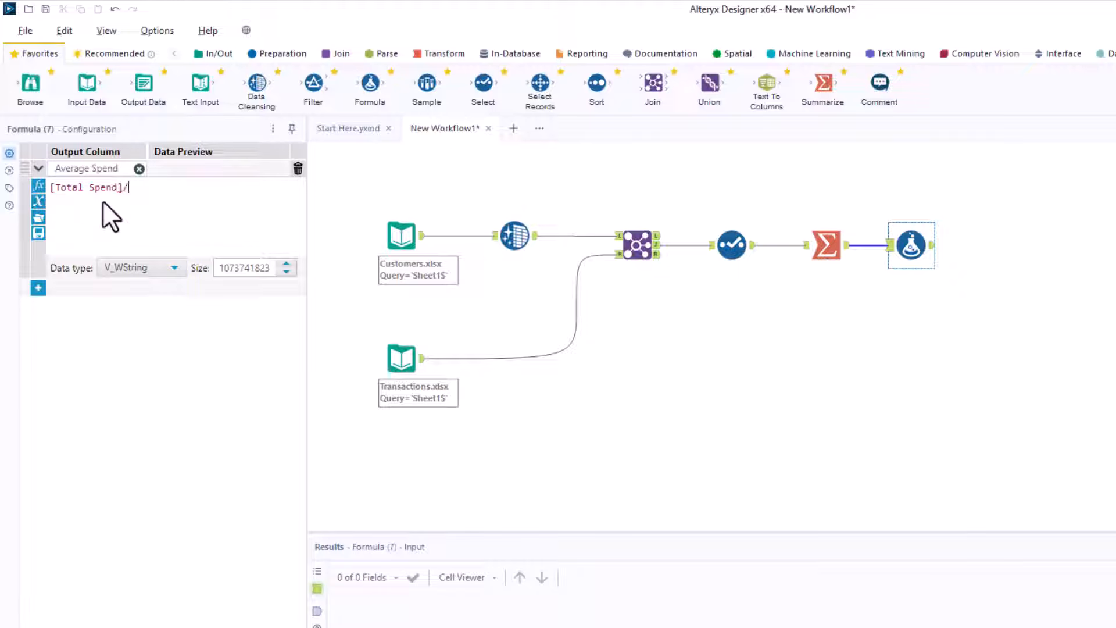
pyautogui.write('number')
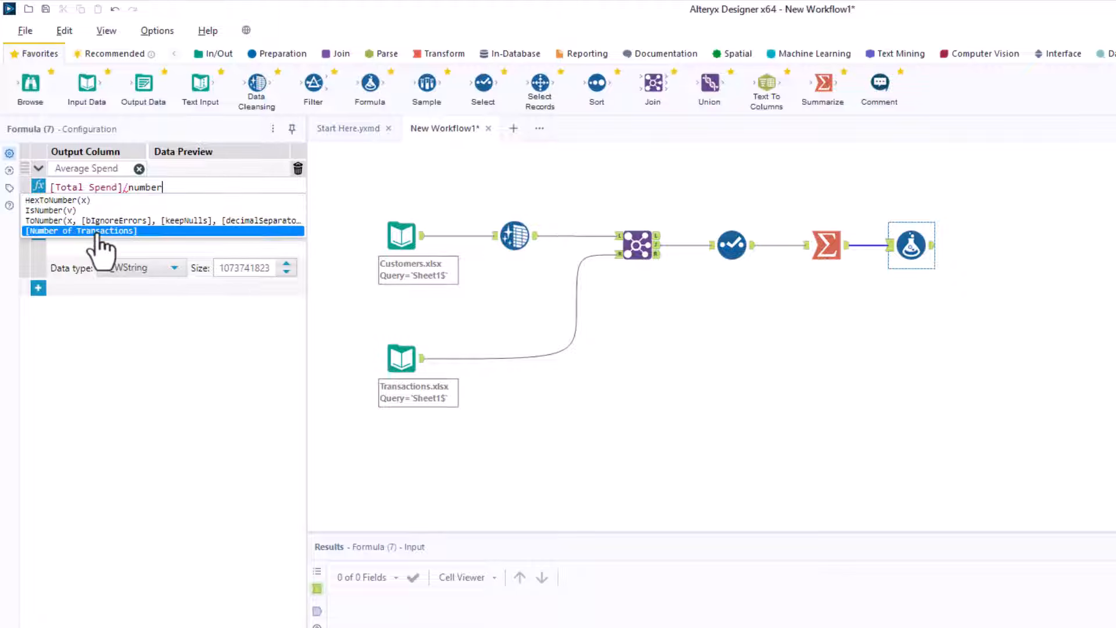
pyautogui.click(96, 231)
pyautogui.click(162, 268)
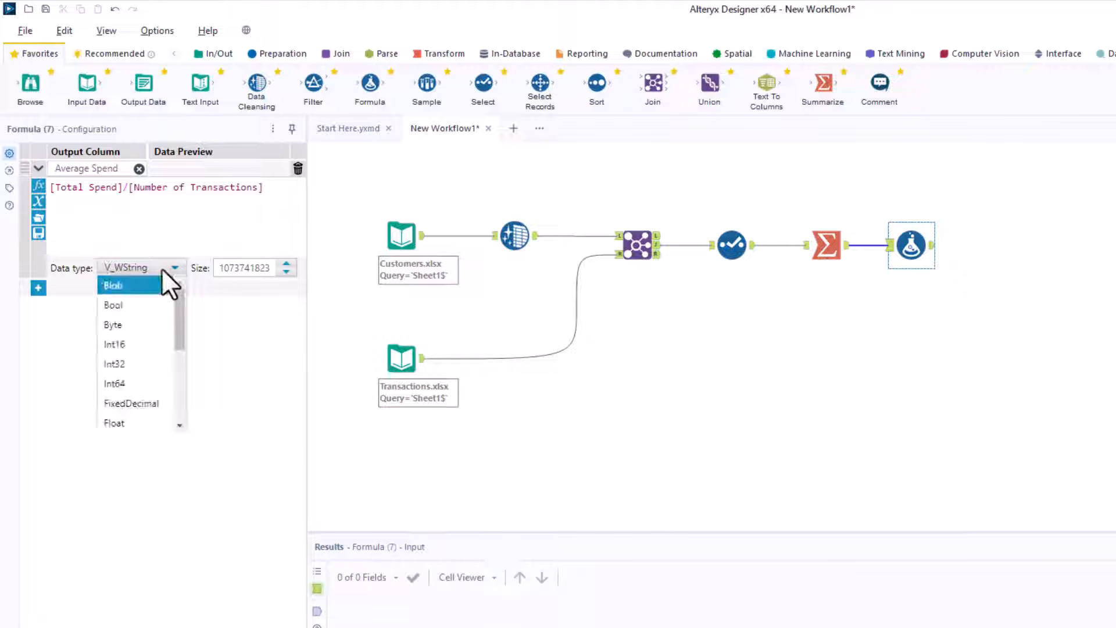
pyautogui.scroll(-3, 141, 381)
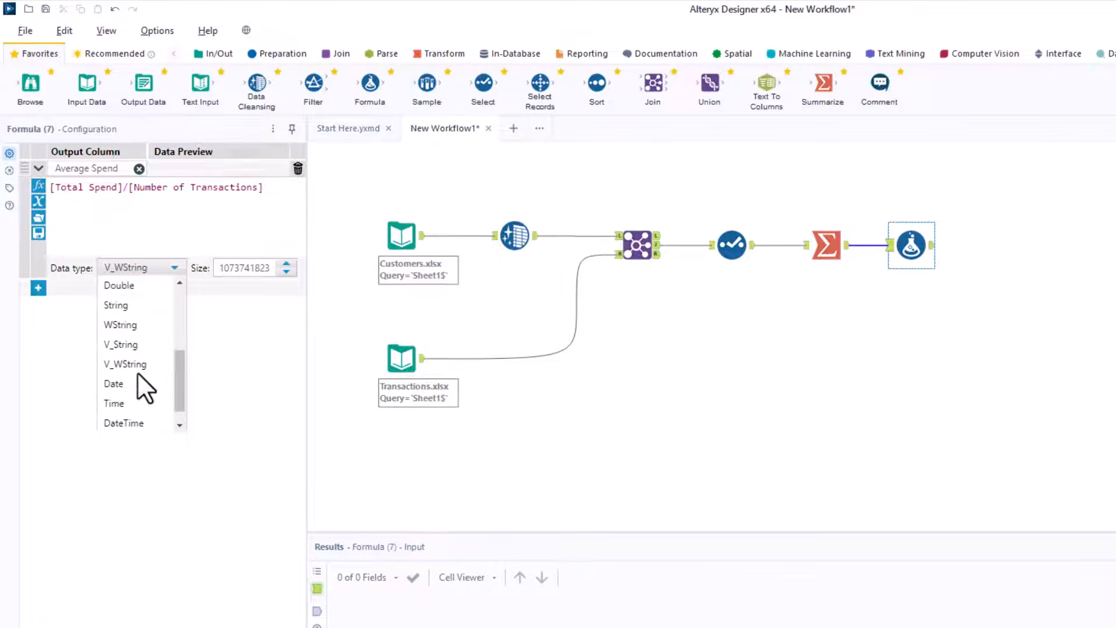
pyautogui.click(134, 287)
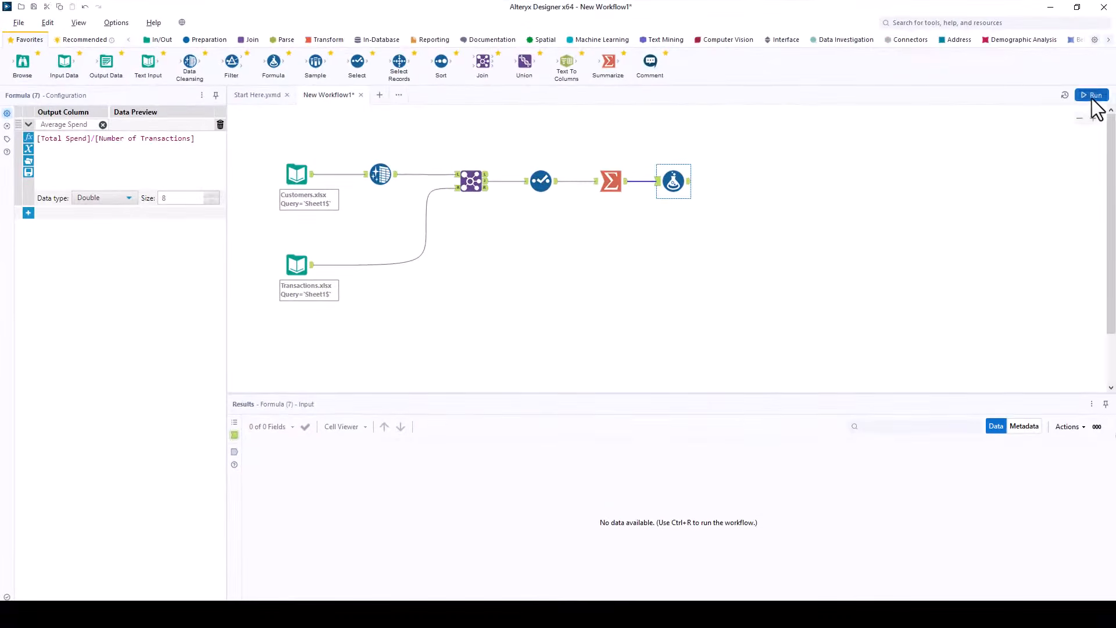
# Step: Run the workflow and close the Finished running message
pyautogui.click(1091, 97)
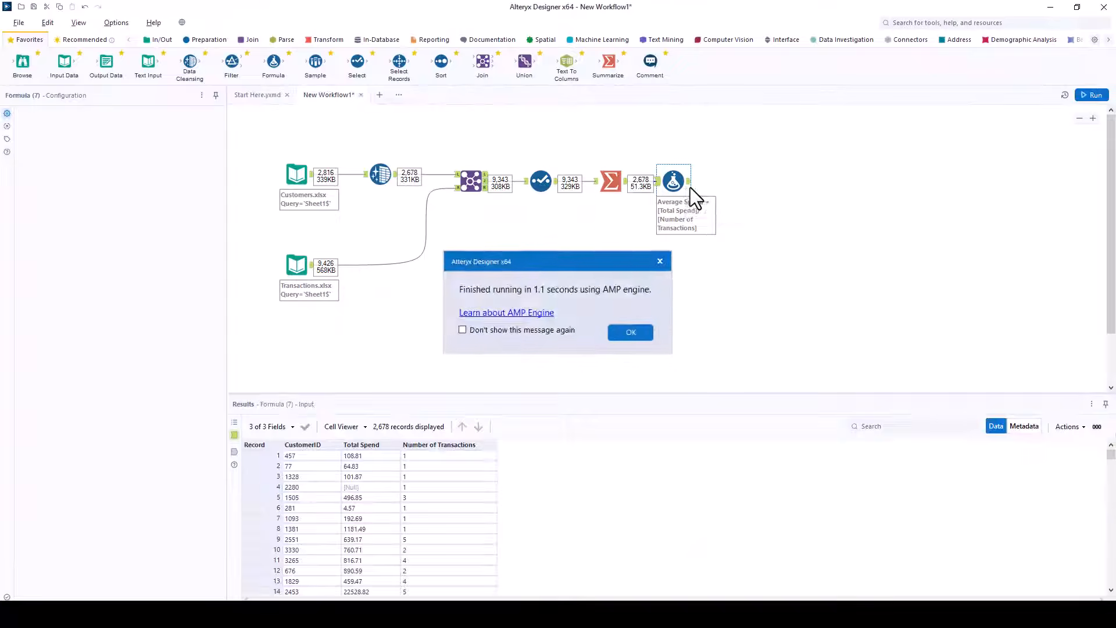
pyautogui.click(630, 331)
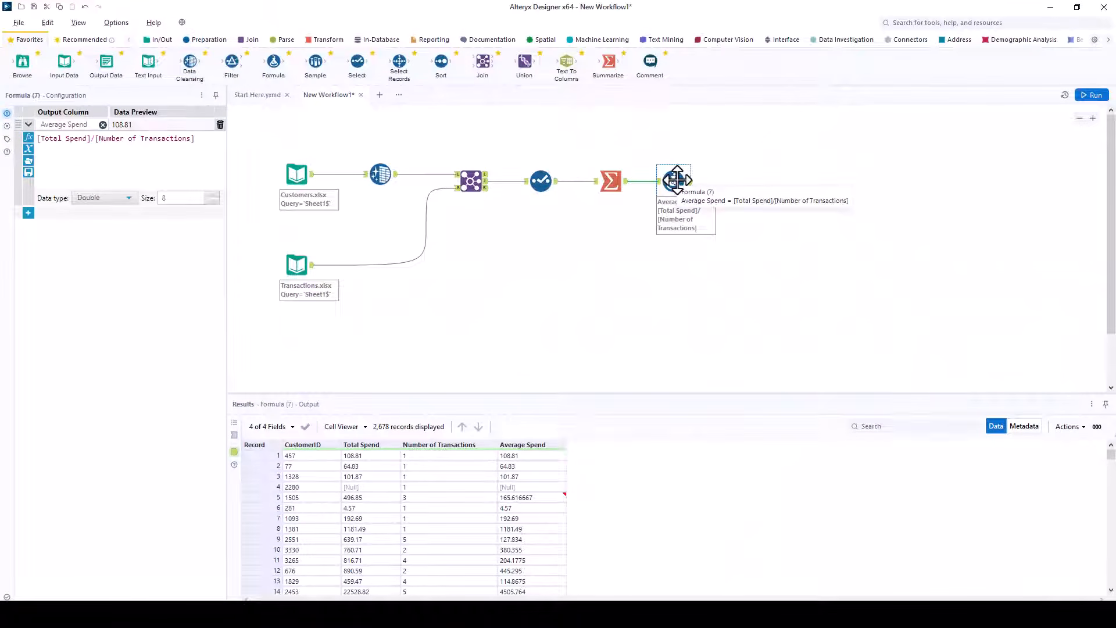
# Step: Add a formula row overwriting Average Spend with round([Average Spend],0.01), then rerun
pyautogui.click(28, 213)
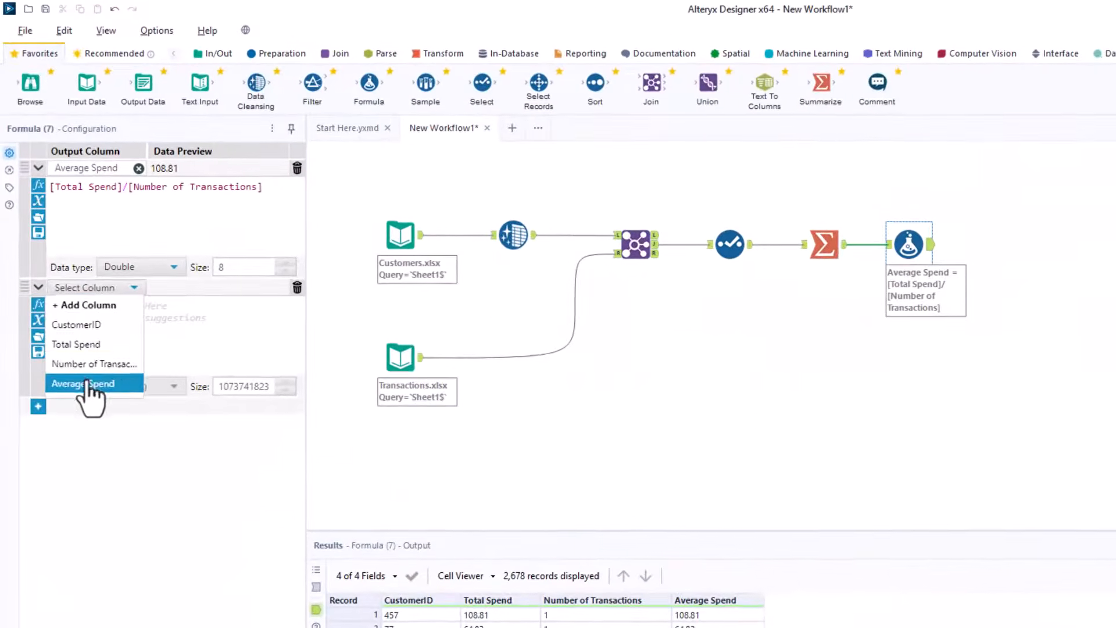
pyautogui.click(87, 383)
pyautogui.click(124, 311)
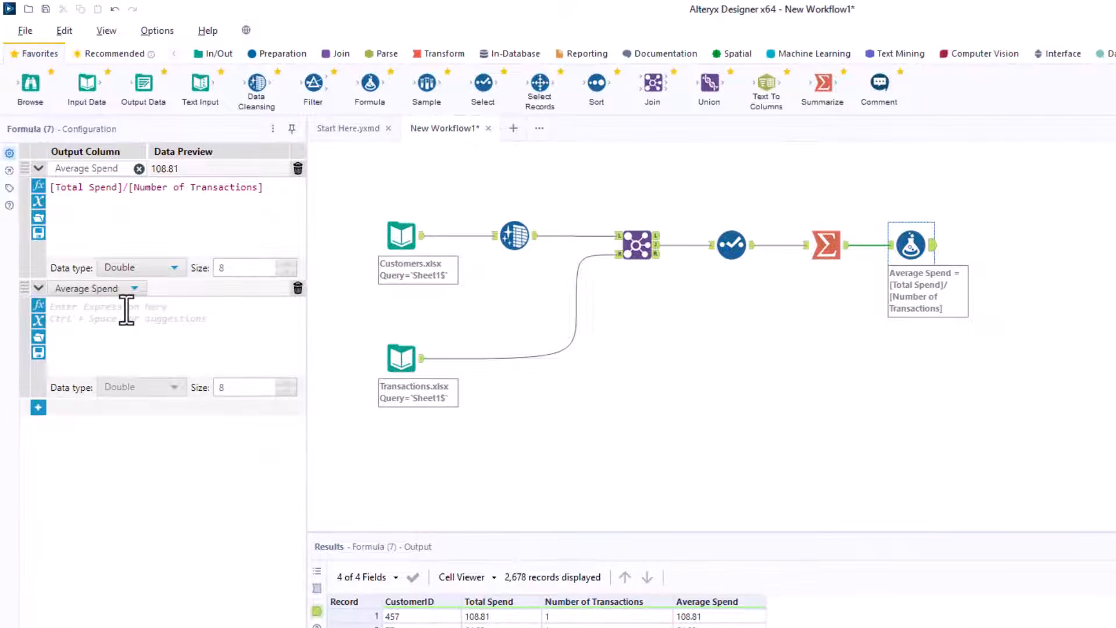
pyautogui.write('round([Av')
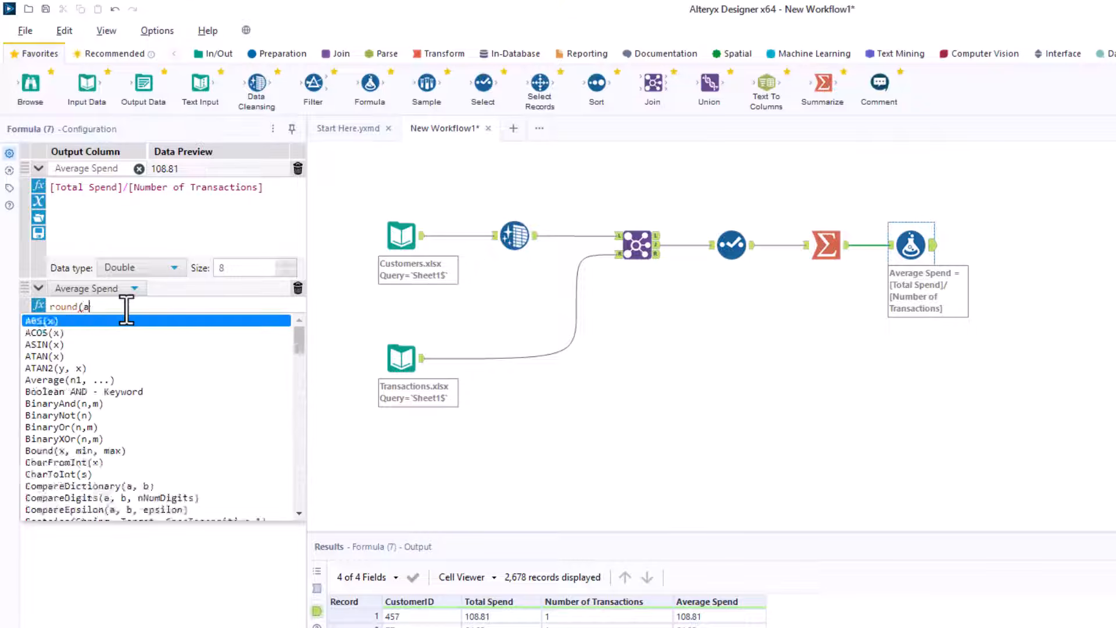
pyautogui.doubleClick(142, 336)
pyautogui.write(',')
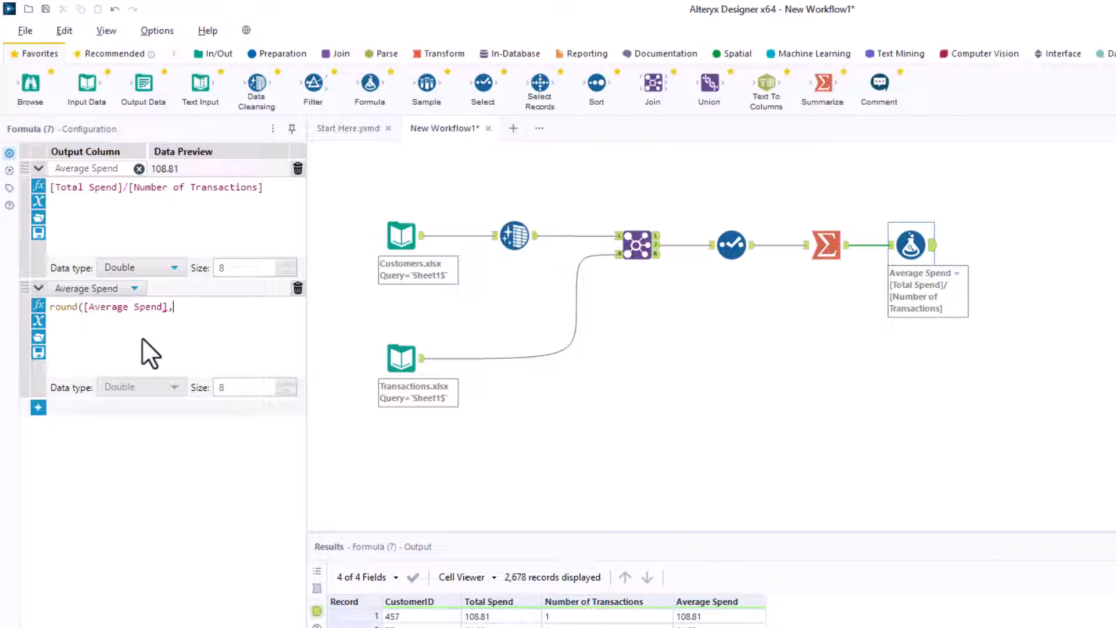
pyautogui.write('0.01)')
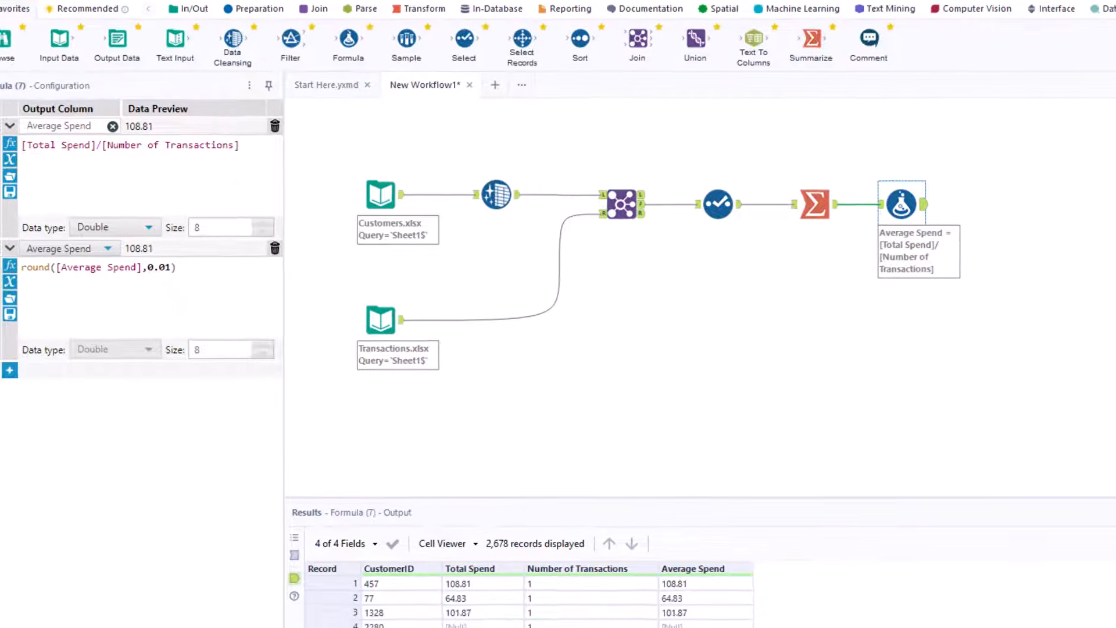
pyautogui.hotkey('ctrl', 'r')
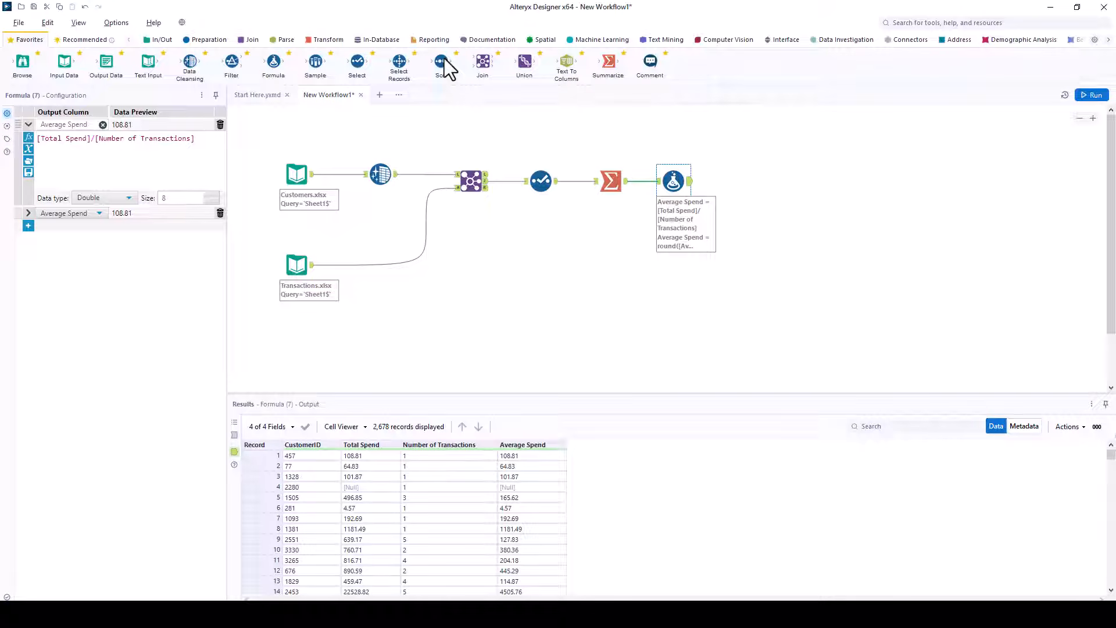
# Step: Add a Sort after the Formula ordering Total Spend descending, rerun, then attach a Select Records tool
pyautogui.moveTo(448, 68); pyautogui.dragTo(744, 182)
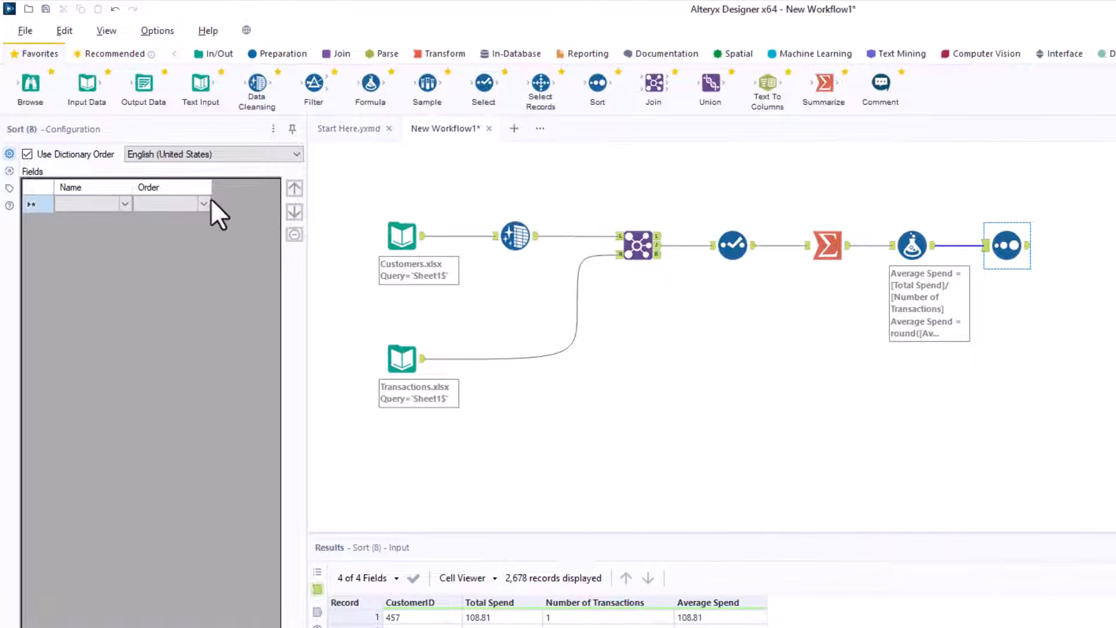
pyautogui.click(121, 203)
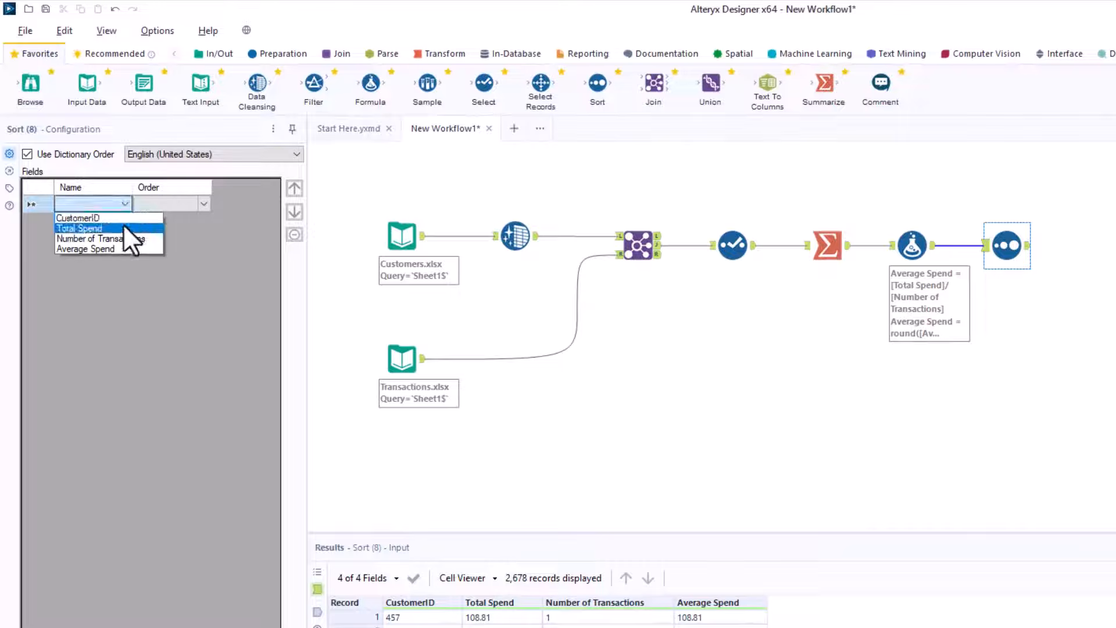
pyautogui.click(123, 227)
pyautogui.click(203, 203)
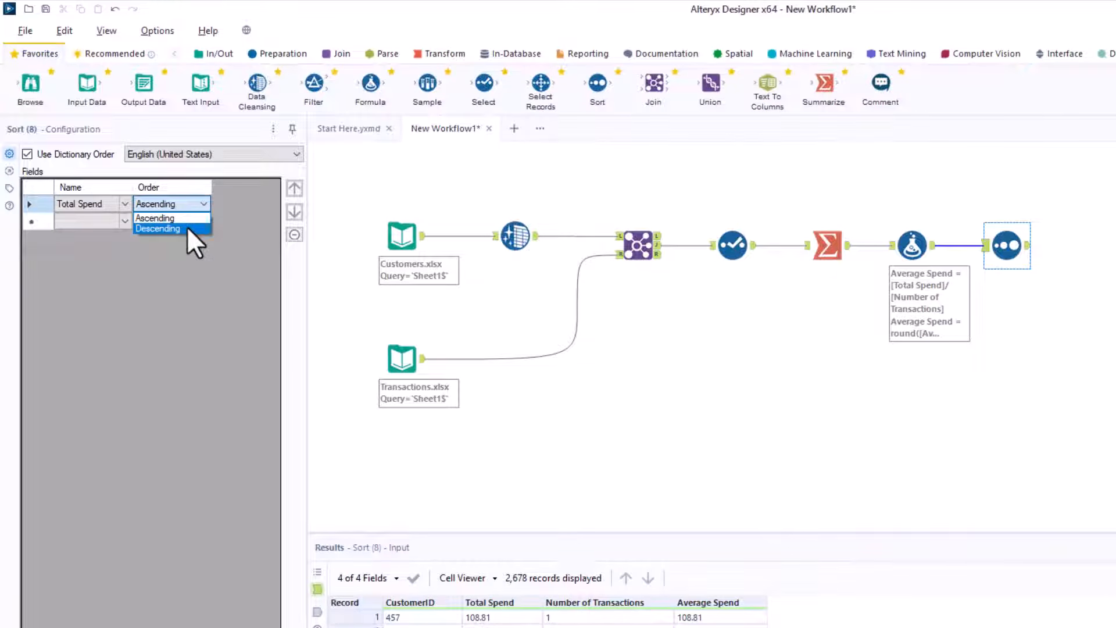
pyautogui.click(187, 229)
pyautogui.hotkey('ctrl', 'r')
pyautogui.moveTo(543, 87); pyautogui.dragTo(1092, 245)
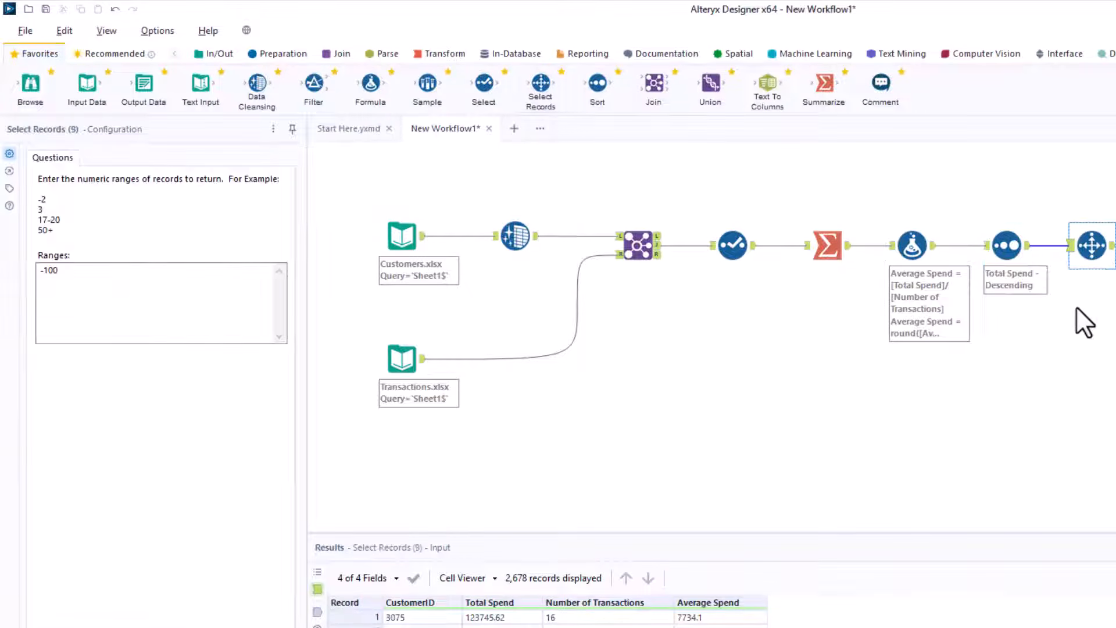
# Step: Change the Select Records range to 1-10, run the workflow, and attach an Output Data tool
pyautogui.moveTo(64, 271); pyautogui.dragTo(5, 262)
pyautogui.write('1-10')
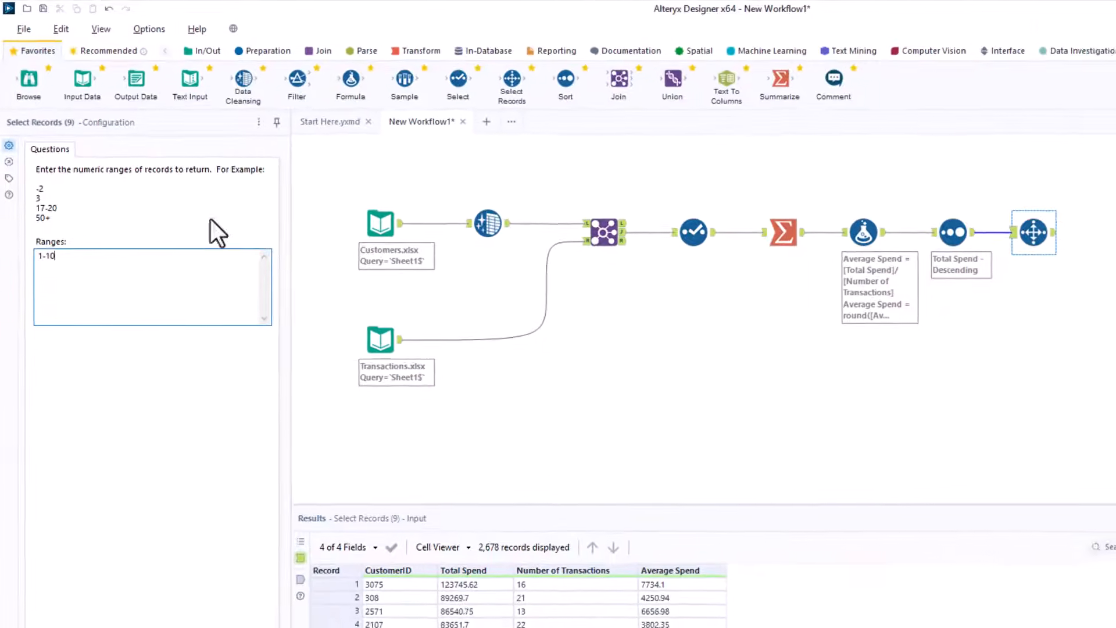
pyautogui.click(1084, 93)
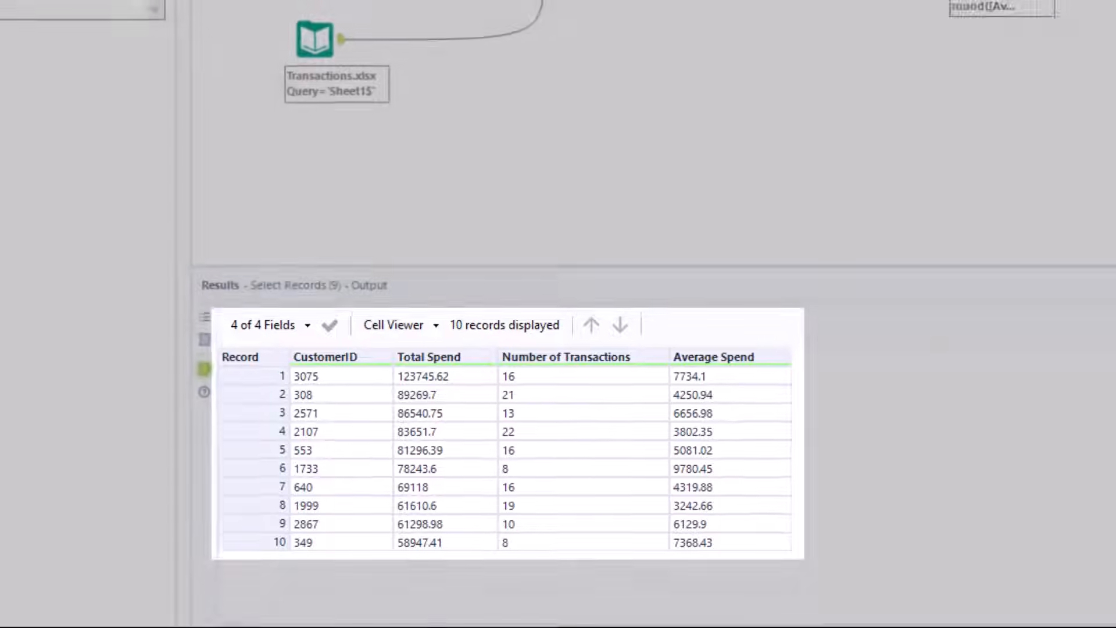
pyautogui.moveTo(106, 60); pyautogui.dragTo(882, 181)
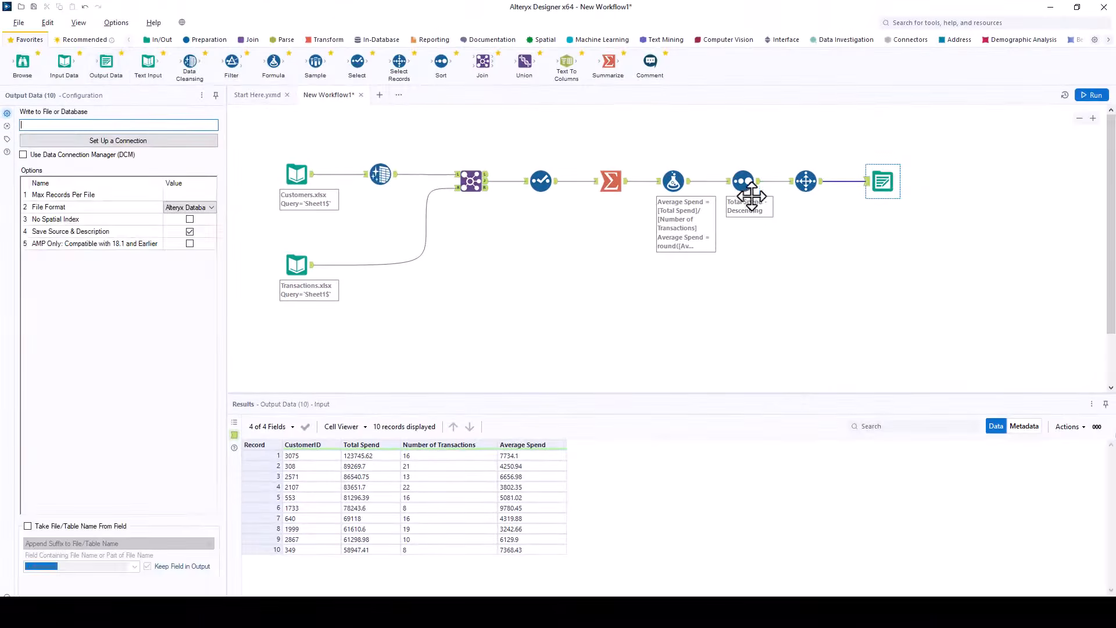
# Step: Point the Output Data connection to 'Top 10 Customers' (.xlsx) in the Demo Workflow folder and save
pyautogui.click(142, 139)
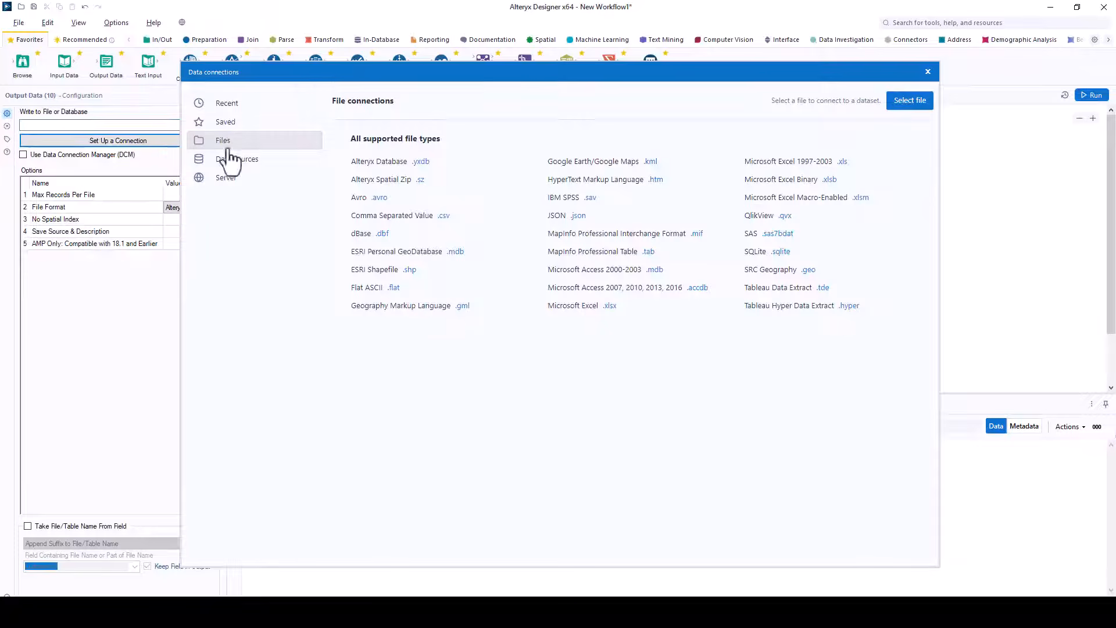
pyautogui.click(904, 103)
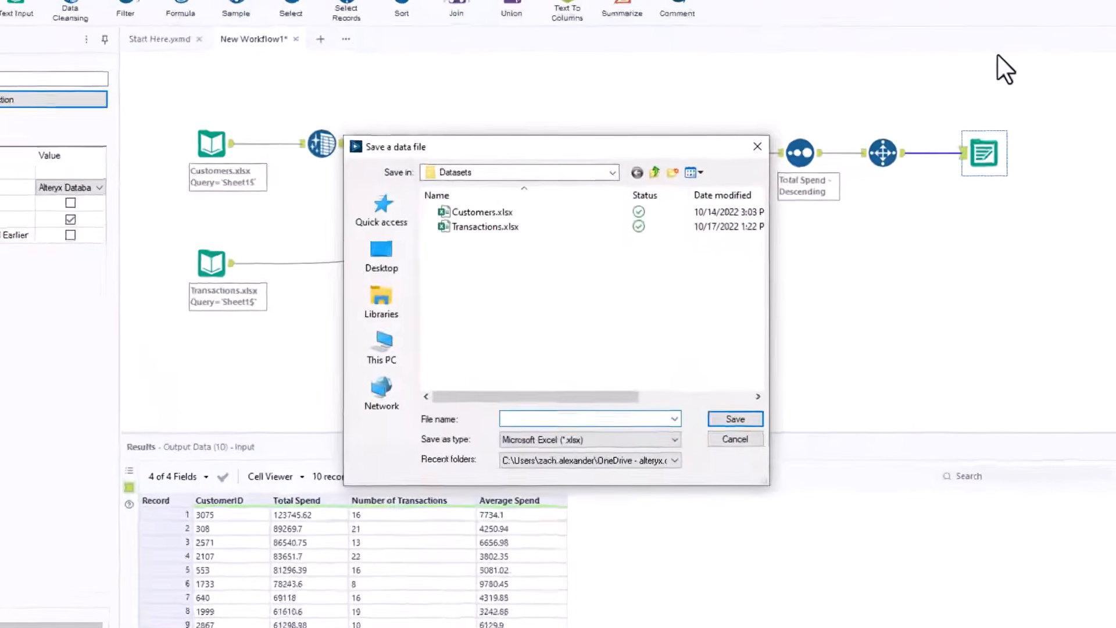
pyautogui.click(613, 171)
pyautogui.click(466, 279)
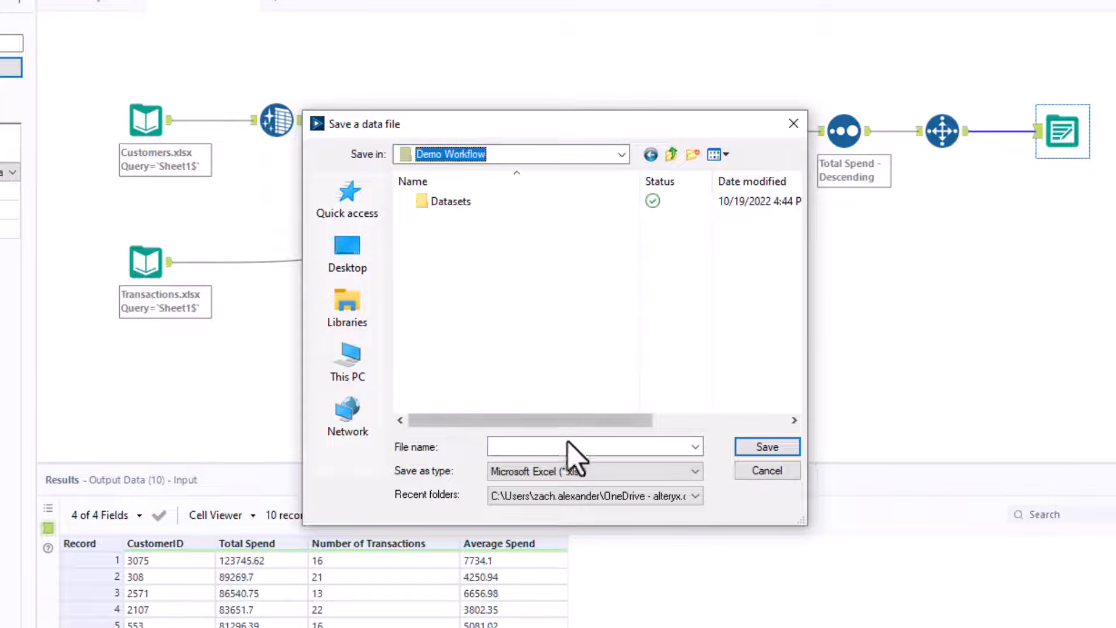
pyautogui.click(573, 445)
pyautogui.write('Top 10')
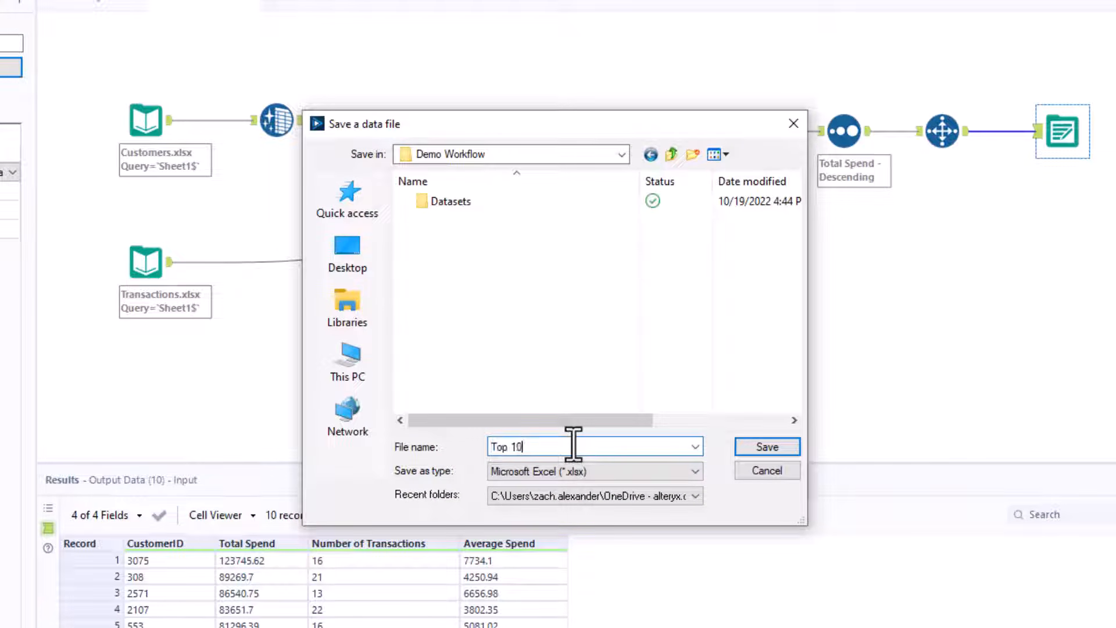
pyautogui.write(' Customers')
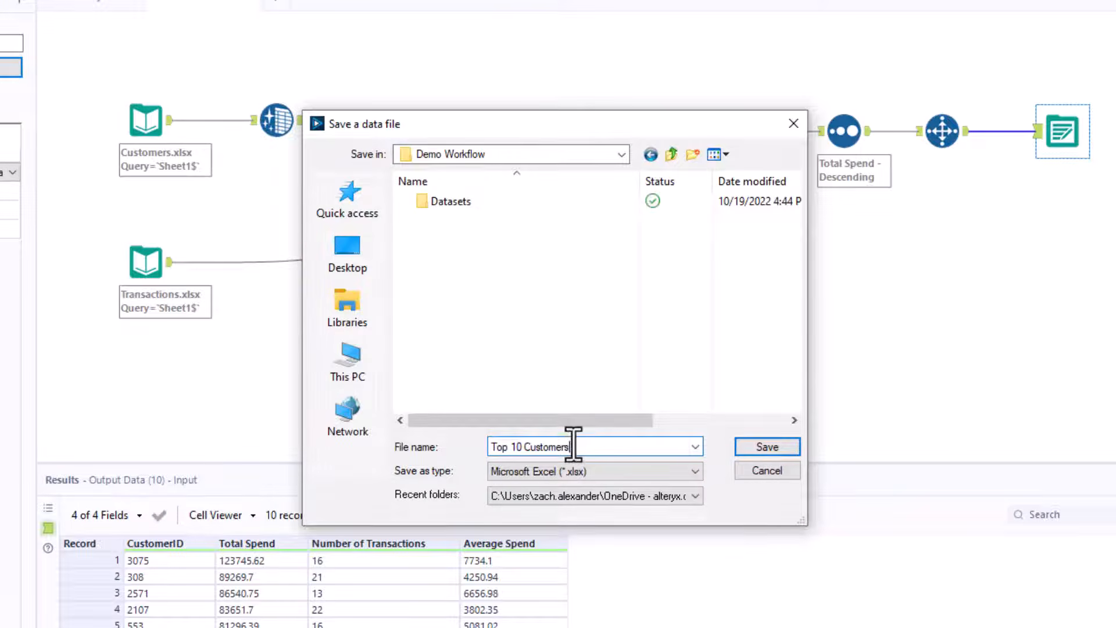
pyautogui.click(755, 450)
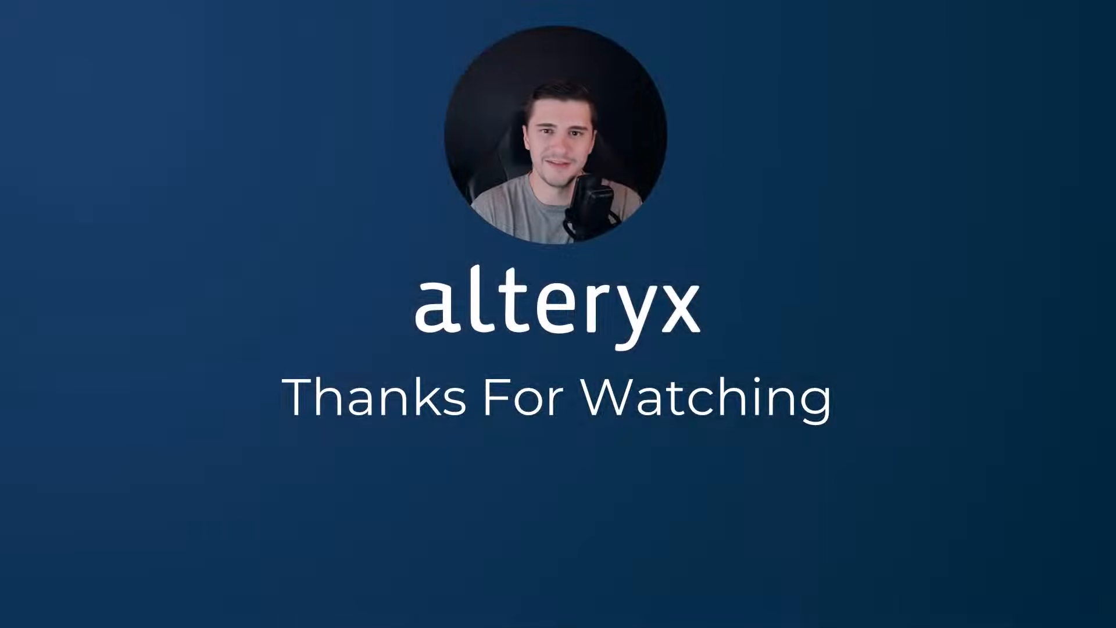